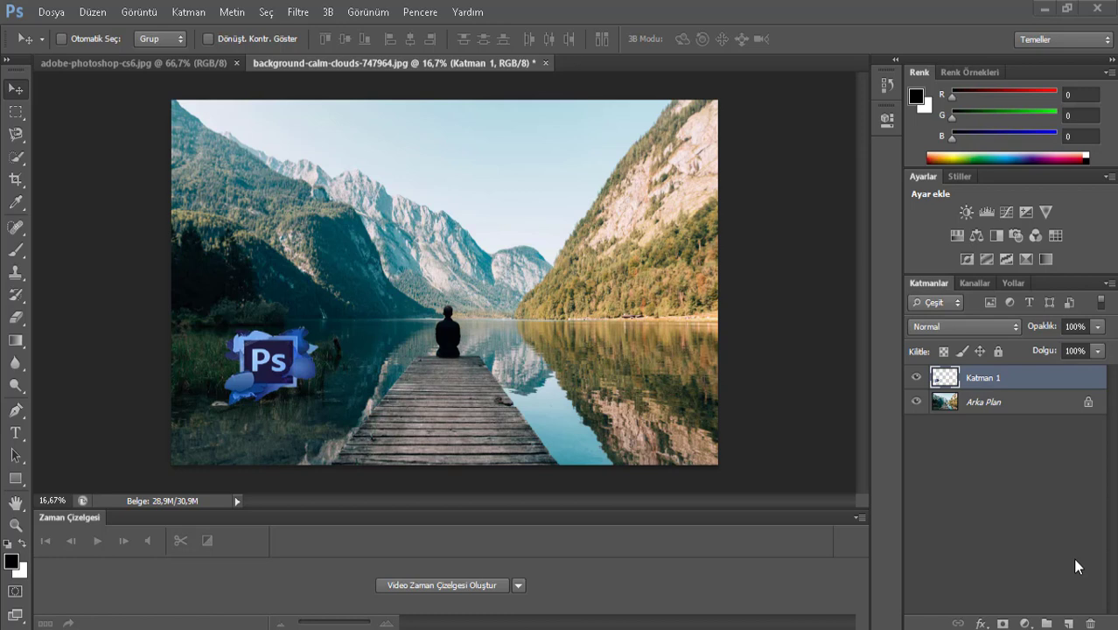
Free Transform the Ps logo on Katman 1: enlarge it and commit it in the lower-left corner.
{"action": "left_click", "coordinate": [99, 67]}
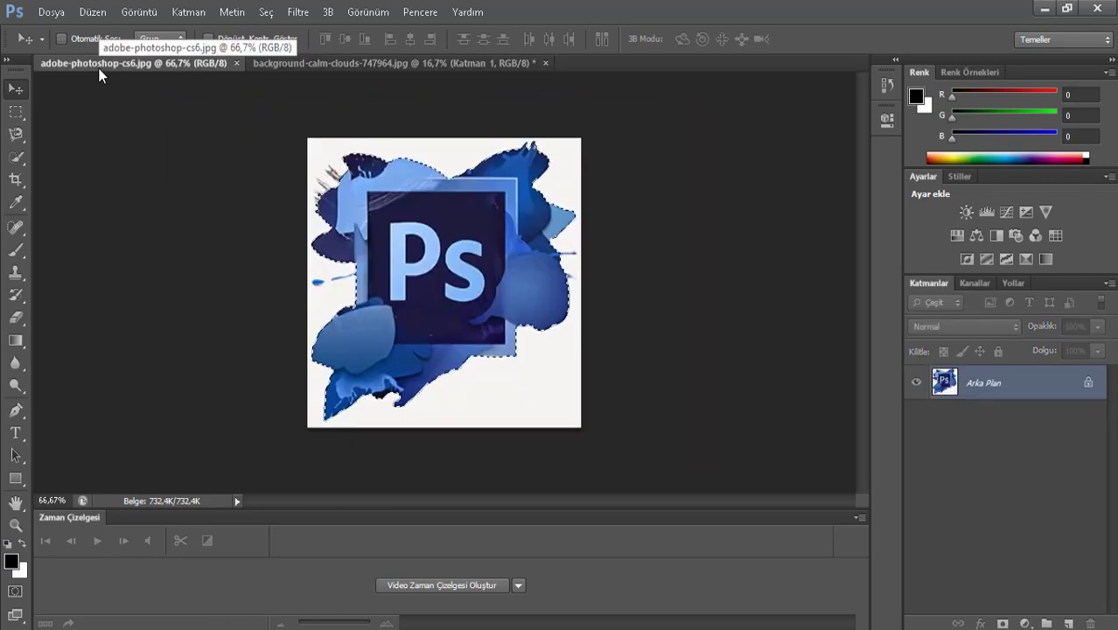
{"action": "left_click", "coordinate": [377, 65]}
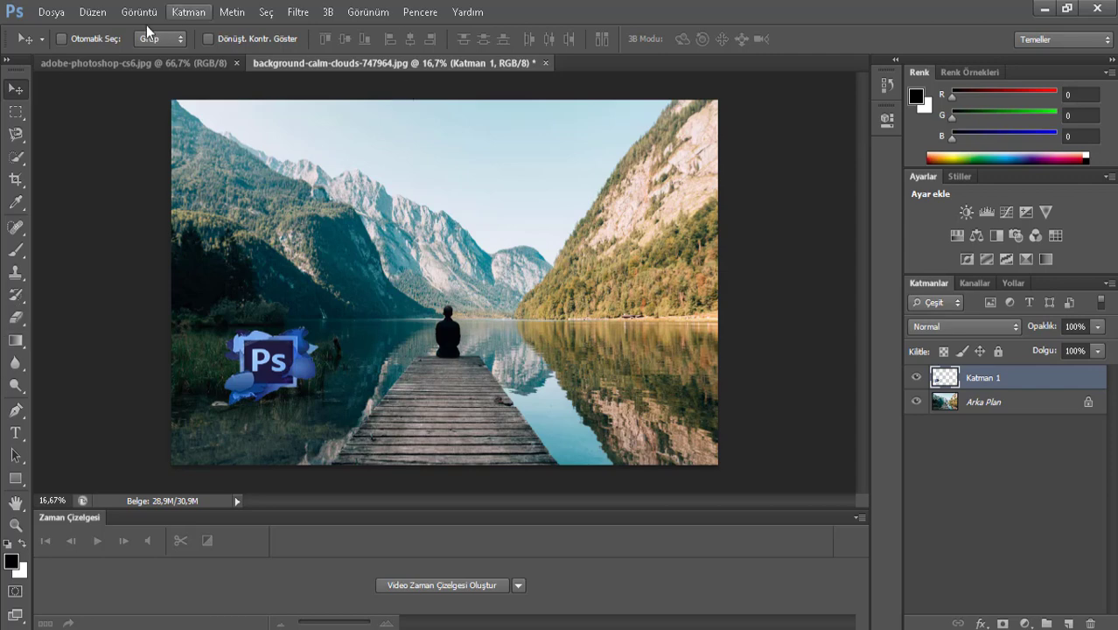
{"action": "left_click", "coordinate": [94, 16]}
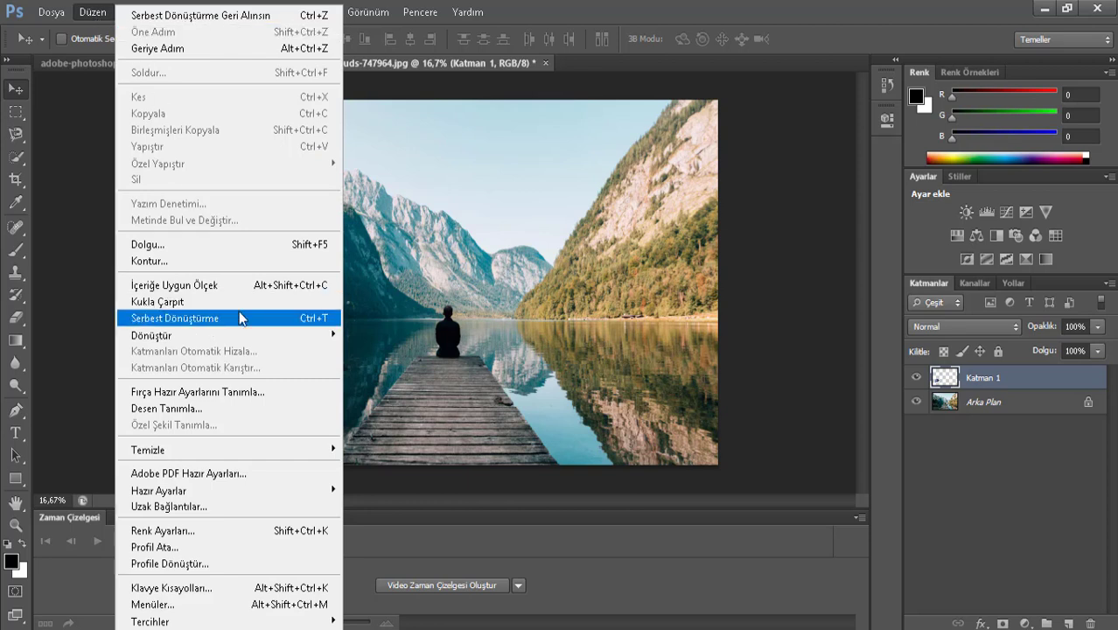
{"action": "left_click", "coordinate": [613, 100]}
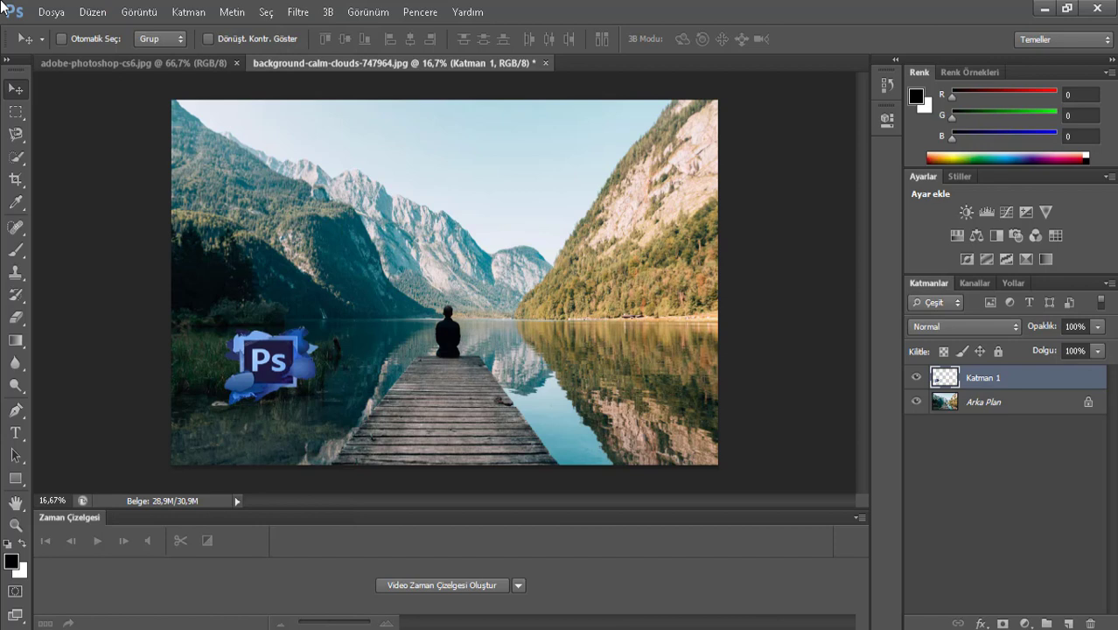
{"action": "left_click", "coordinate": [92, 12]}
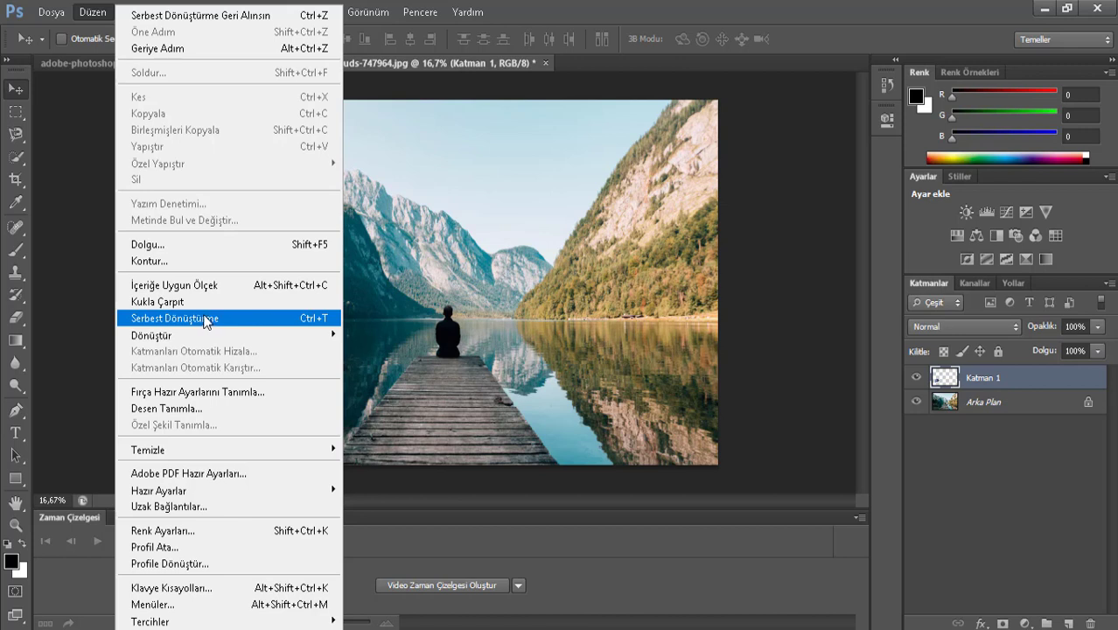
{"action": "left_click", "coordinate": [206, 320]}
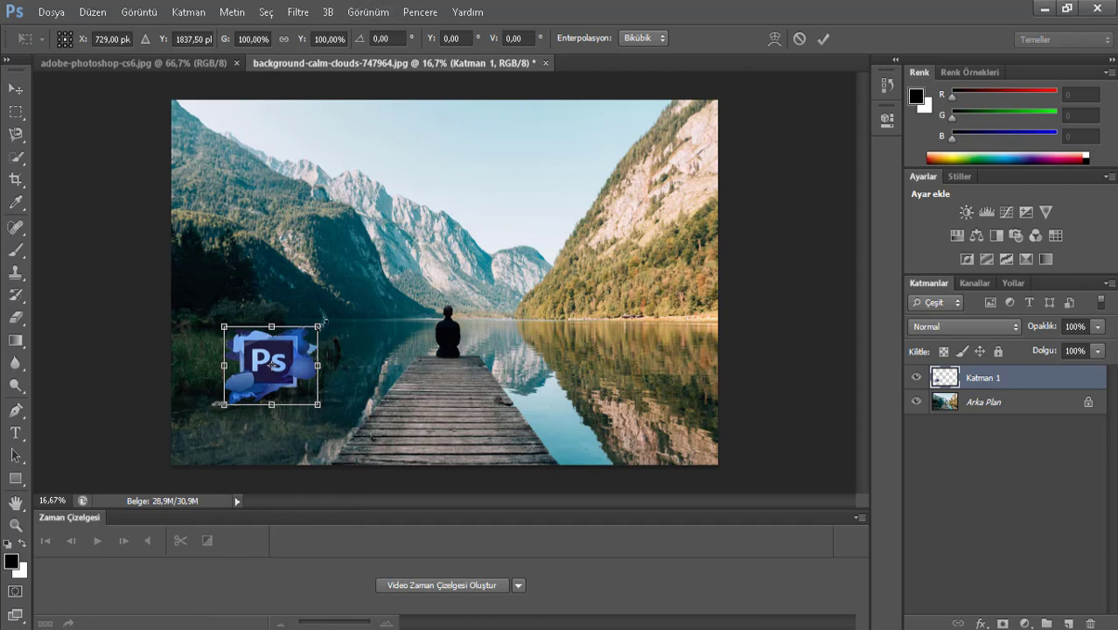
{"action": "left_click_drag", "start_coordinate": [324, 325], "coordinate": [456, 212]}
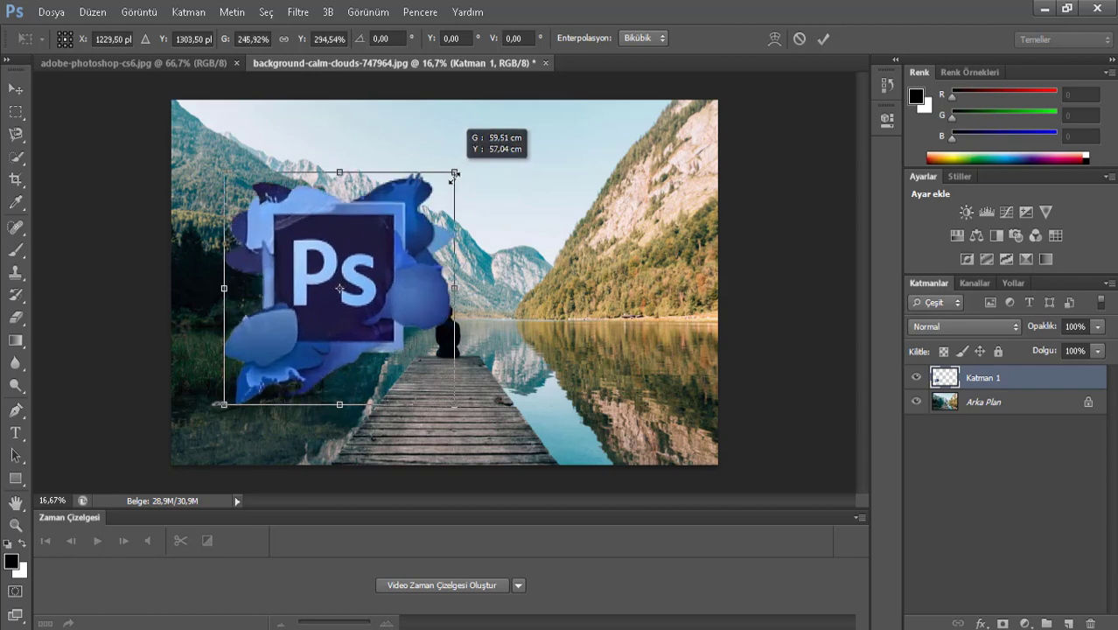
{"action": "left_click_drag", "start_coordinate": [455, 209], "coordinate": [433, 210]}
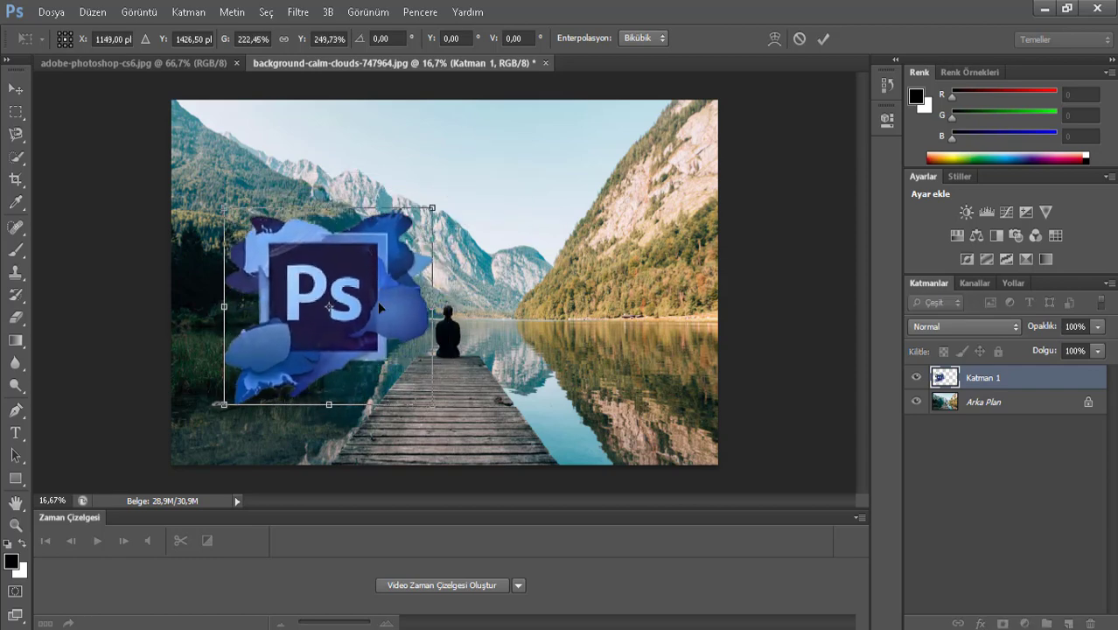
{"action": "mouse_move", "coordinate": [377, 300]}
{"action": "left_mouse_down"}
{"action": "mouse_move", "coordinate": [337, 368]}
{"action": "mouse_move", "coordinate": [329, 355]}
{"action": "left_mouse_up"}
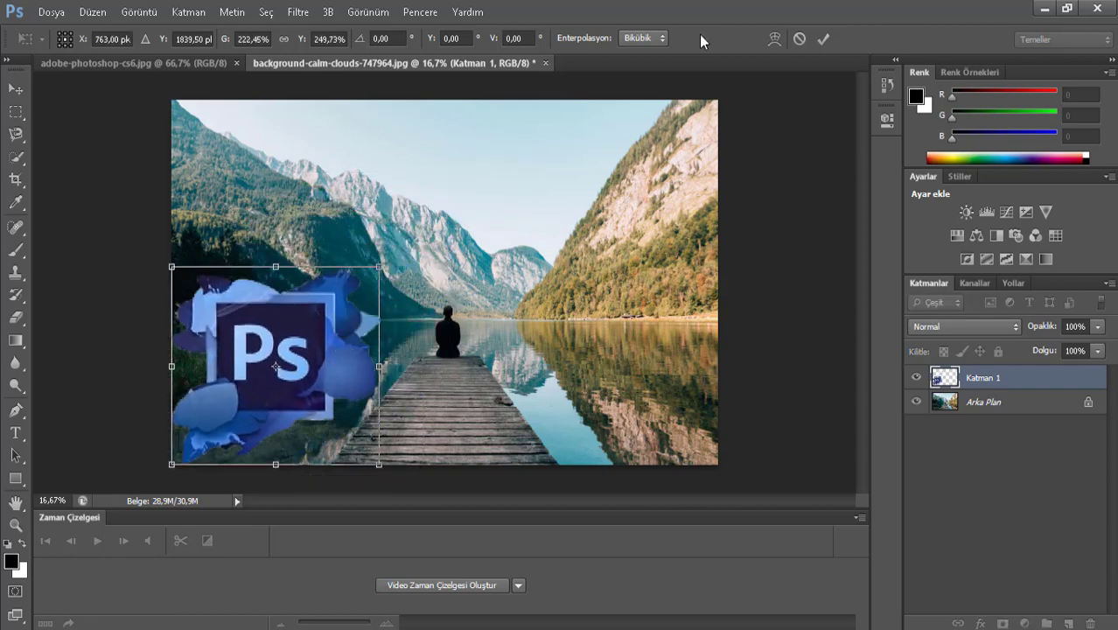
{"action": "left_click", "coordinate": [822, 39]}
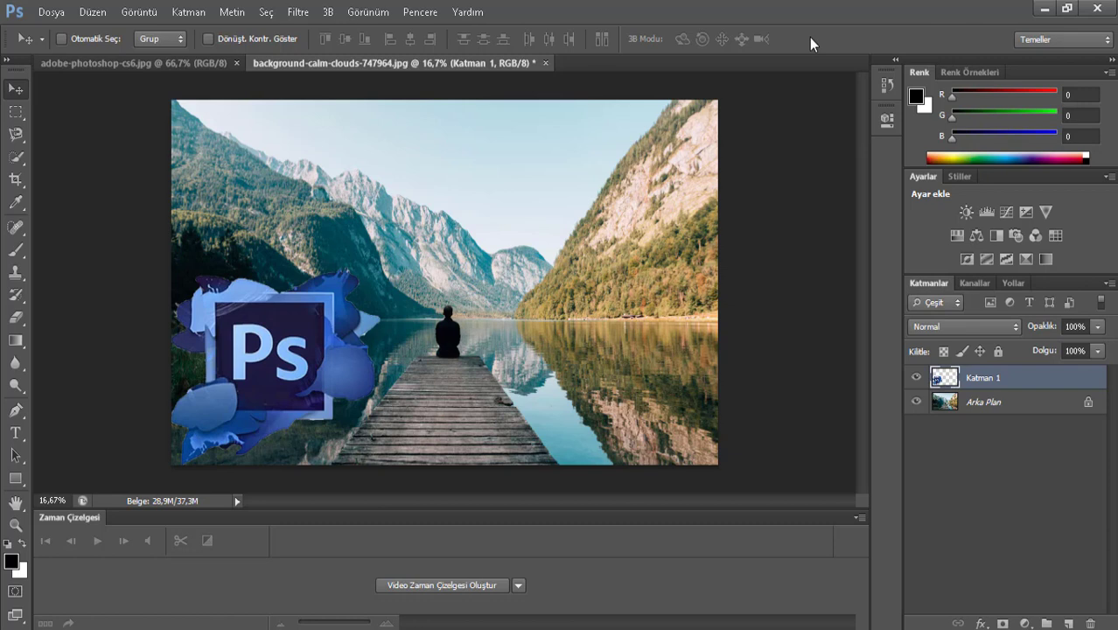
Start a Tahoma text layer near the top centre and set its size to 500 pt.
{"action": "left_click", "coordinate": [15, 432]}
{"action": "left_click", "coordinate": [480, 178]}
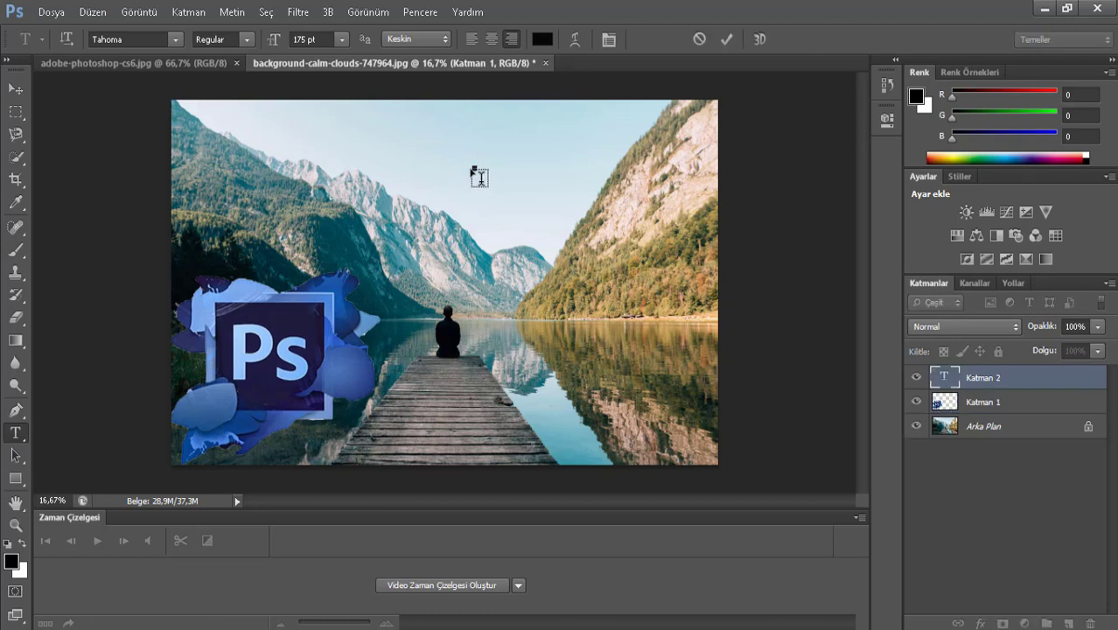
{"action": "left_click", "coordinate": [320, 38]}
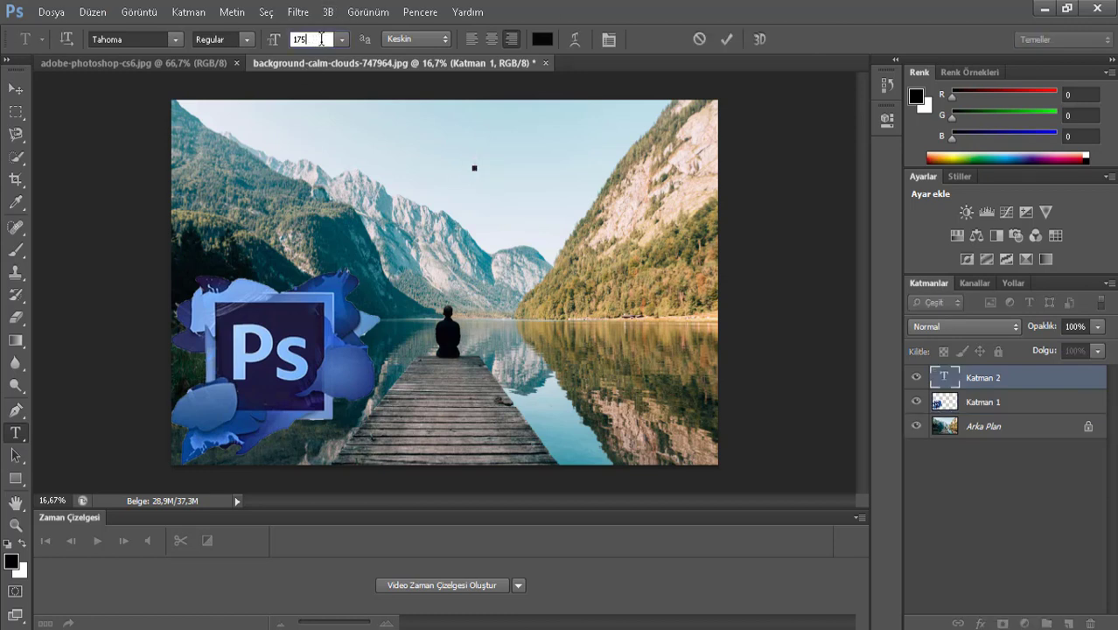
{"action": "key", "text": "BackSpace"}
{"action": "key", "text": "BackSpace"}
{"action": "key", "text": "Return"}
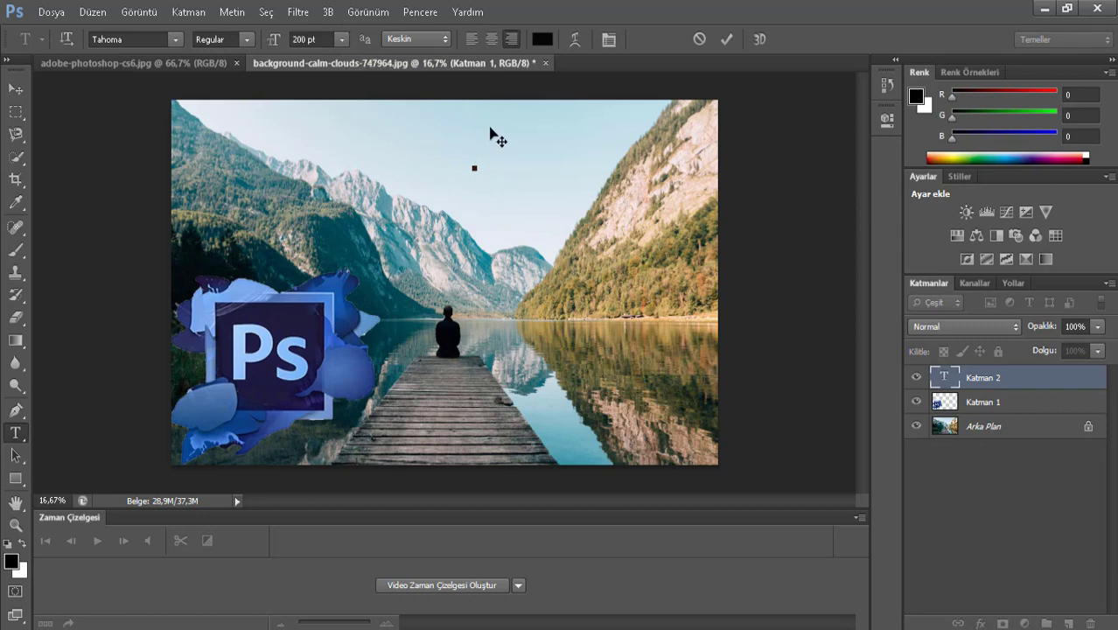
{"action": "type", "text": "d"}
{"action": "key", "text": "BackSpace"}
{"action": "left_click", "coordinate": [317, 40]}
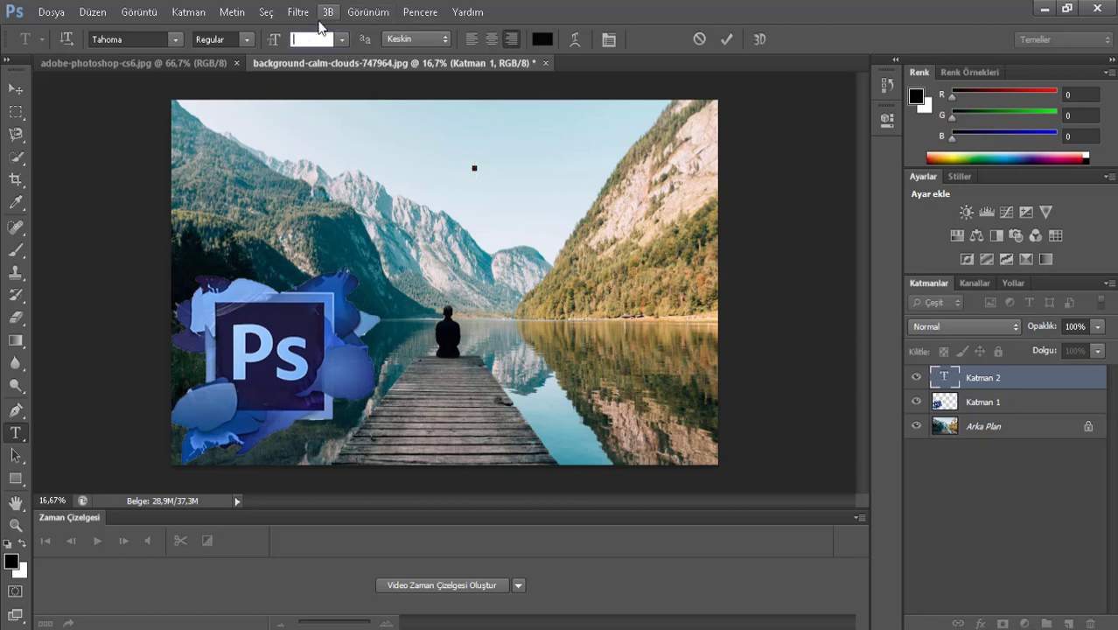
{"action": "type", "text": "300"}
{"action": "key", "text": "Return"}
{"action": "left_click", "coordinate": [326, 38]}
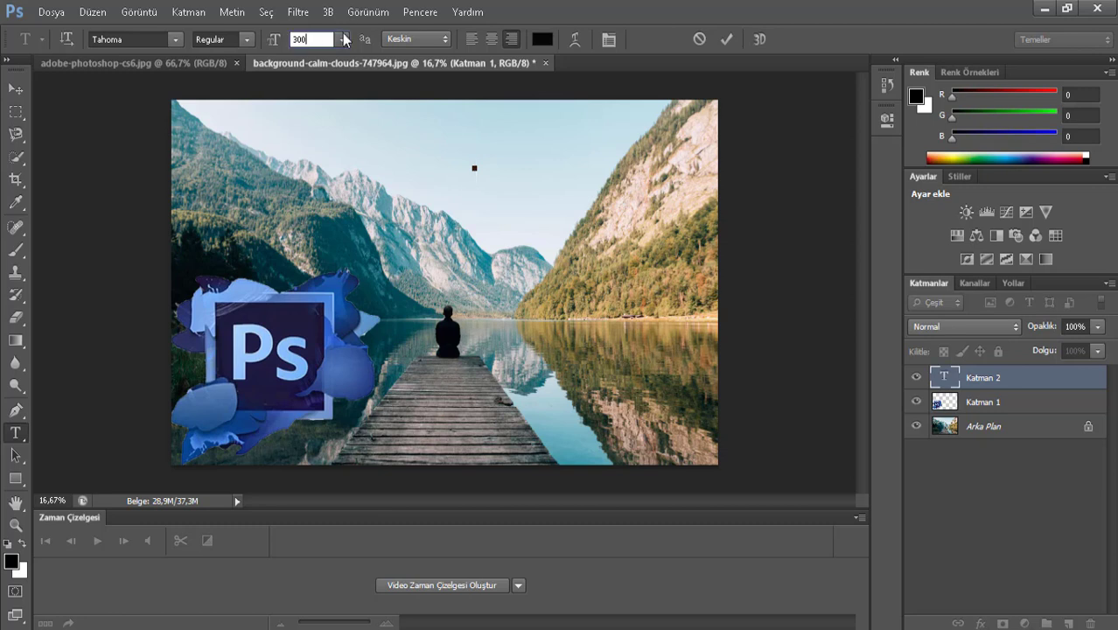
{"action": "key", "text": "BackSpace"}
{"action": "key", "text": "BackSpace"}
{"action": "key", "text": "BackSpace"}
{"action": "key", "text": "Return"}
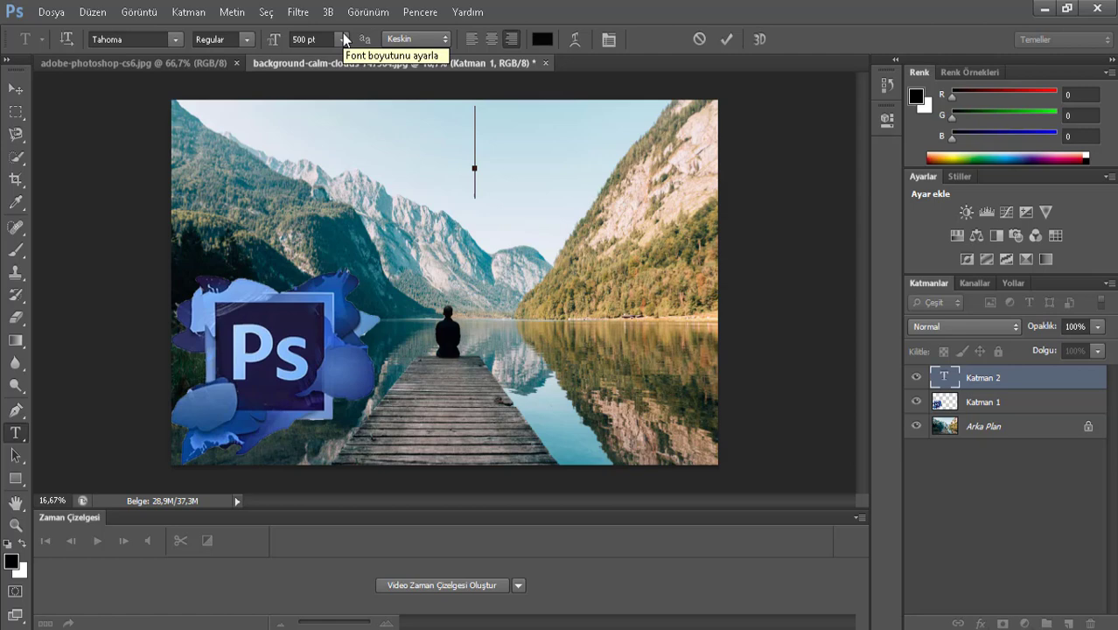
Set the text colour to near-white fffcfc.
{"action": "left_click", "coordinate": [540, 43]}
{"action": "left_click", "coordinate": [350, 165]}
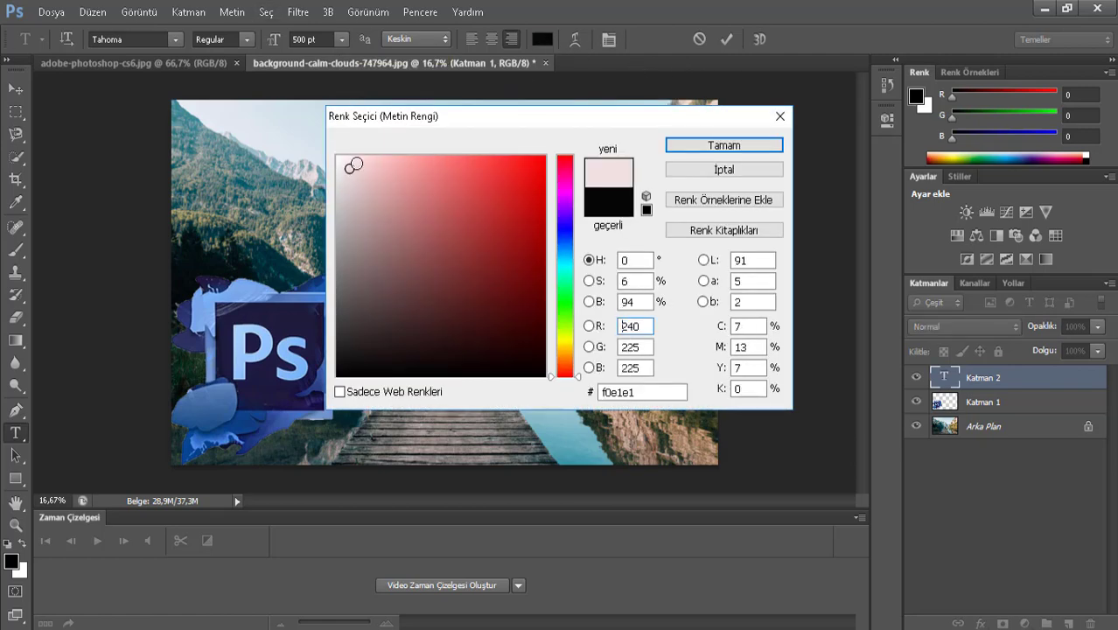
{"action": "left_click", "coordinate": [743, 146]}
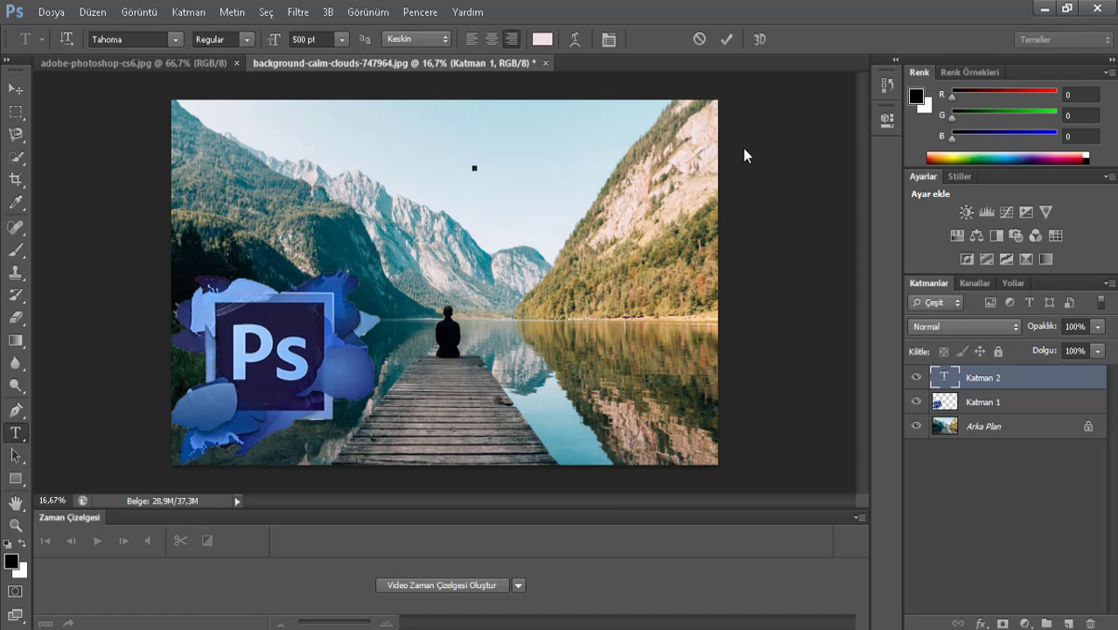
{"action": "left_click", "coordinate": [535, 39]}
{"action": "left_click_drag", "start_coordinate": [346, 164], "coordinate": [336, 156]}
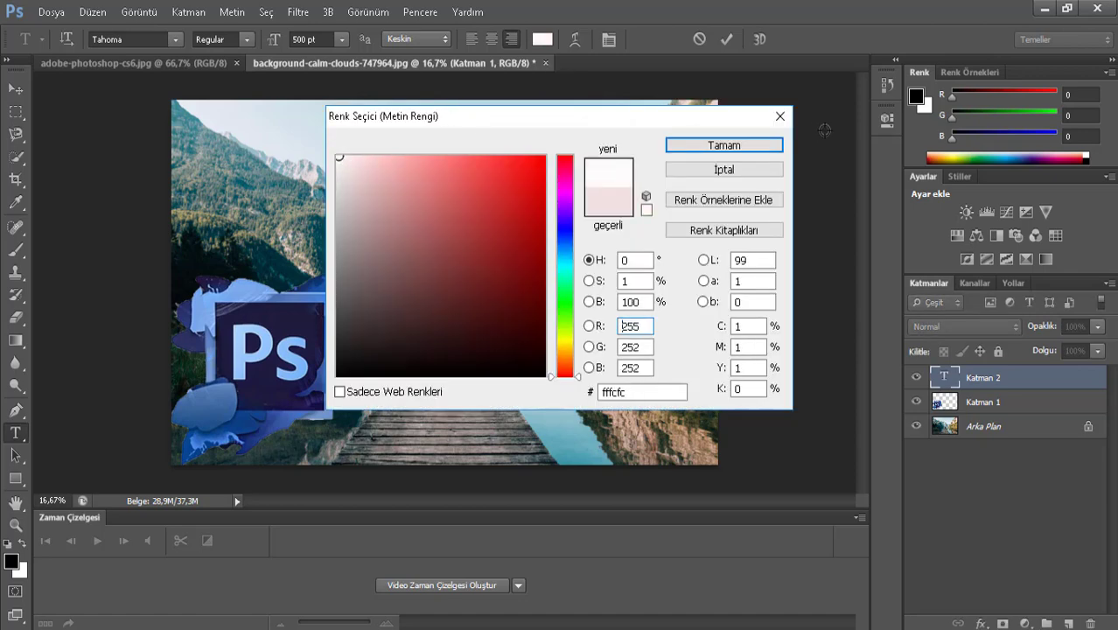
{"action": "left_click", "coordinate": [725, 145]}
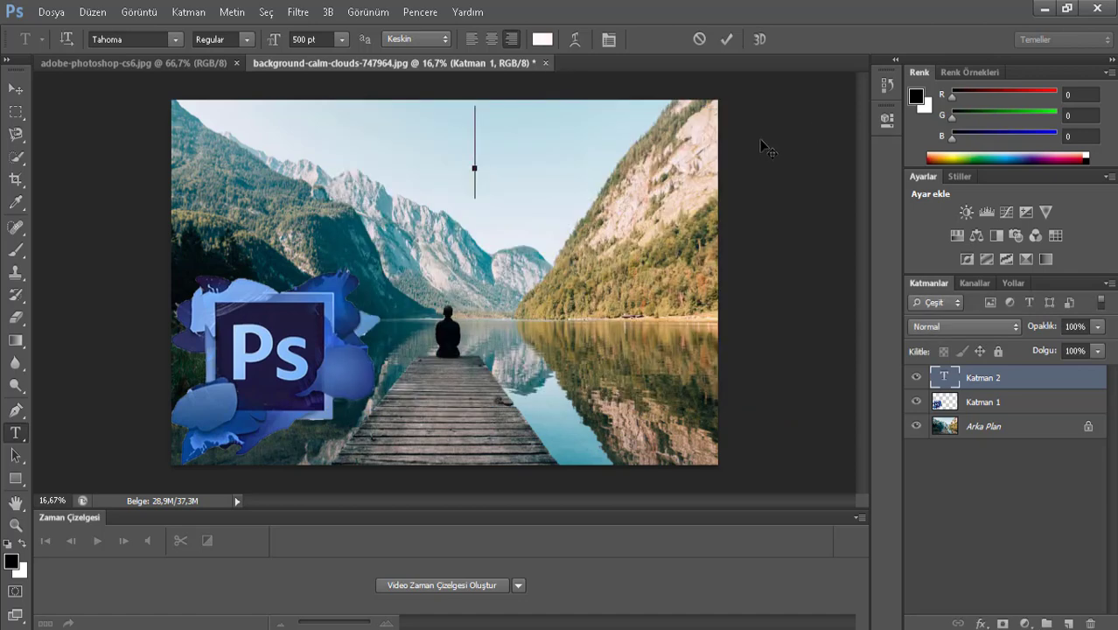
Type 'ADOBE CS6 DERSLERİ' as the title, fixing typos along the way.
{"action": "type", "text": "ADOBE "}
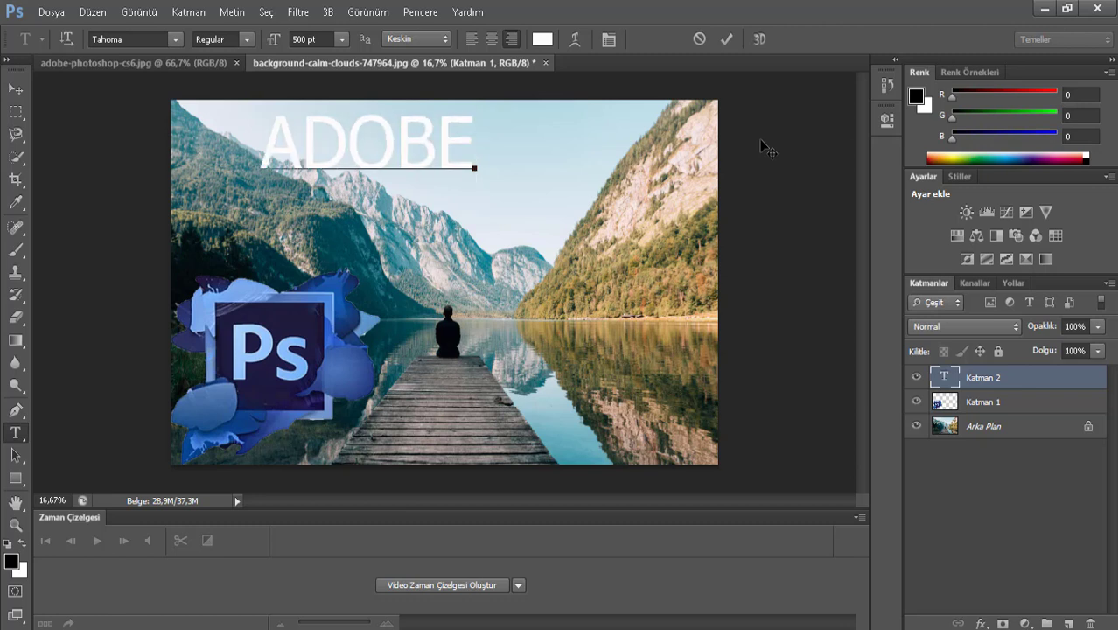
{"action": "type", "text": "FH"}
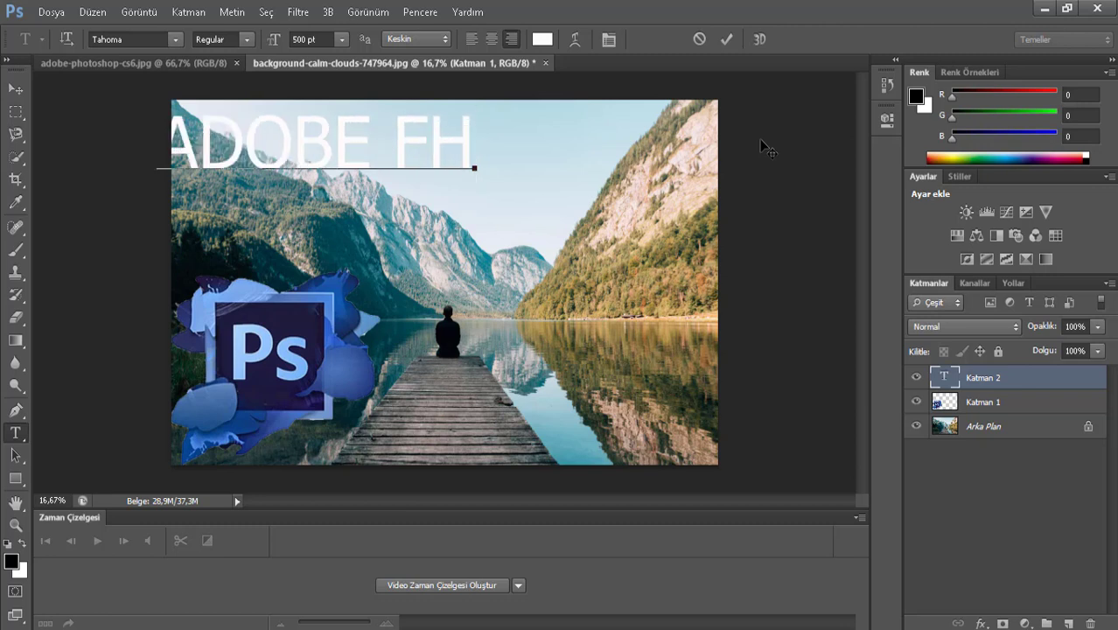
{"action": "key", "text": "BackSpace"}
{"action": "type", "text": "HO"}
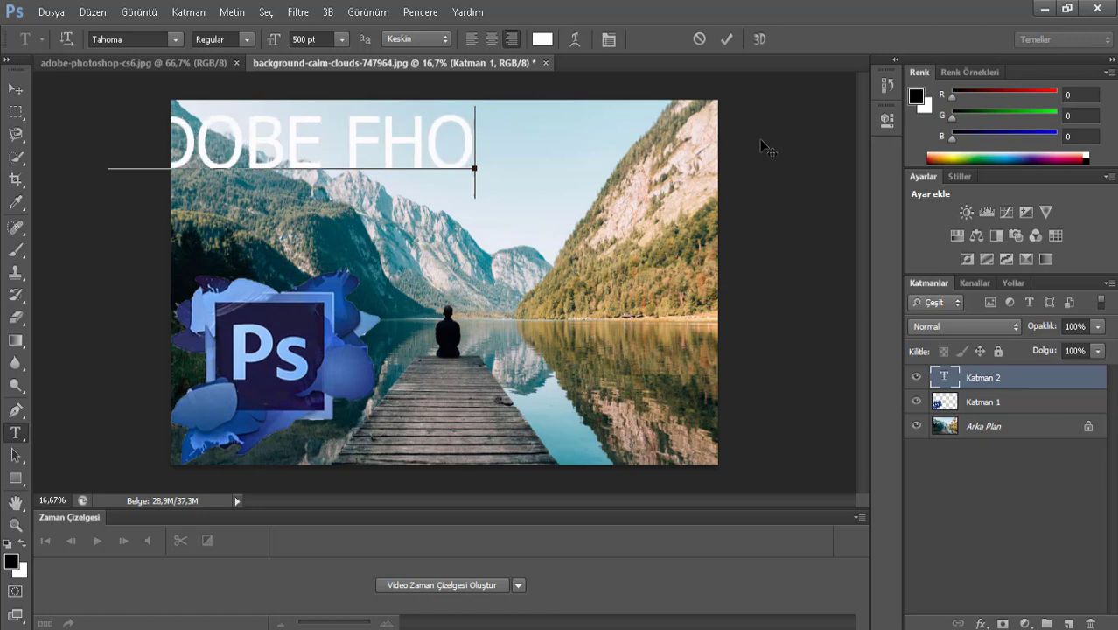
{"action": "type", "text": "TOS"}
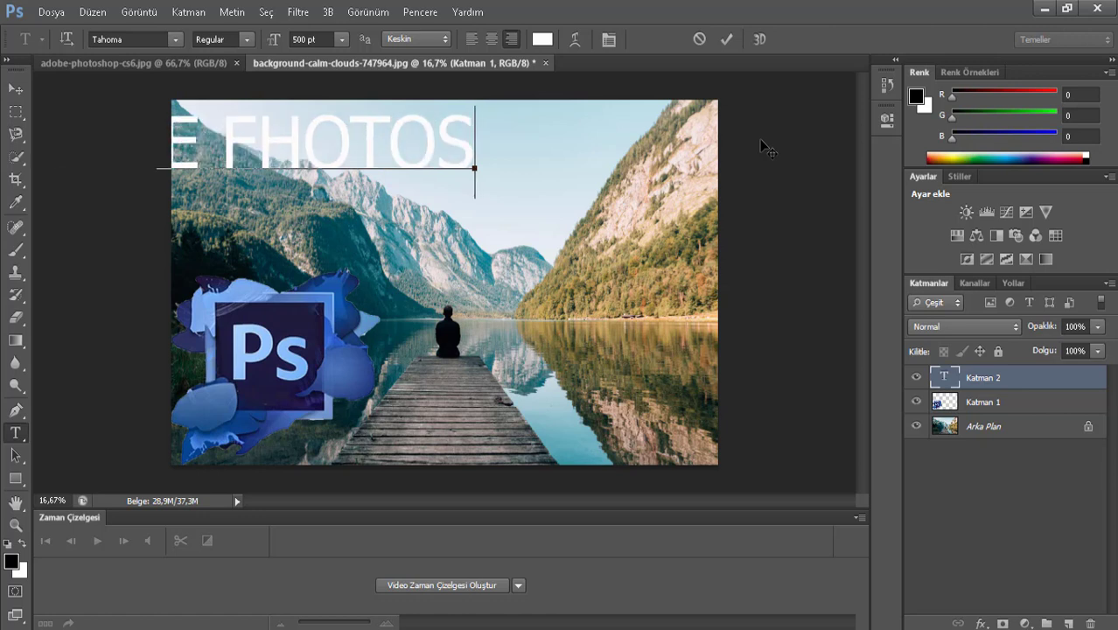
{"action": "key", "text": "BackSpace"}
{"action": "key", "text": "BackSpace"}
{"action": "key", "text": "BackSpace"}
{"action": "key", "text": "BackSpace"}
{"action": "key", "text": "BackSpace"}
{"action": "type", "text": "B"}
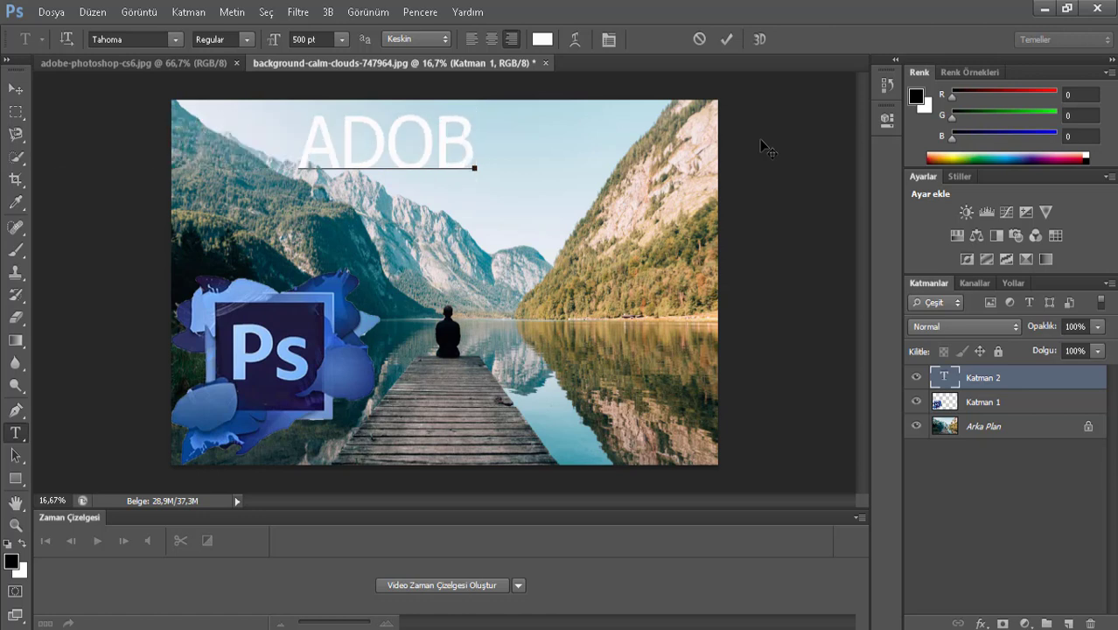
{"action": "key", "text": "BackSpace"}
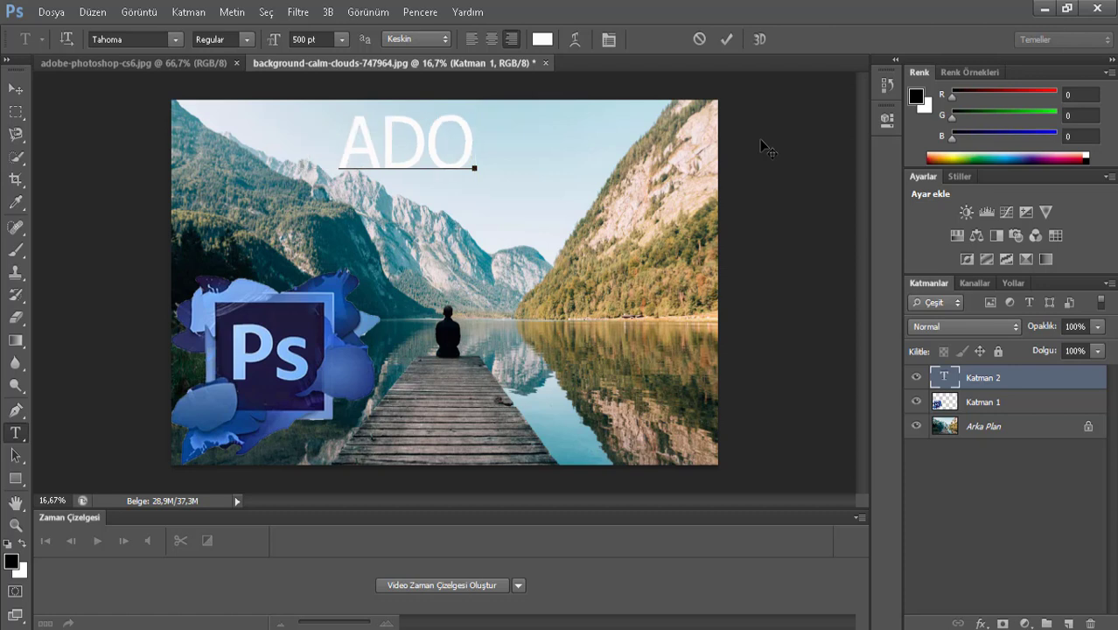
{"action": "type", "text": "BE CS"}
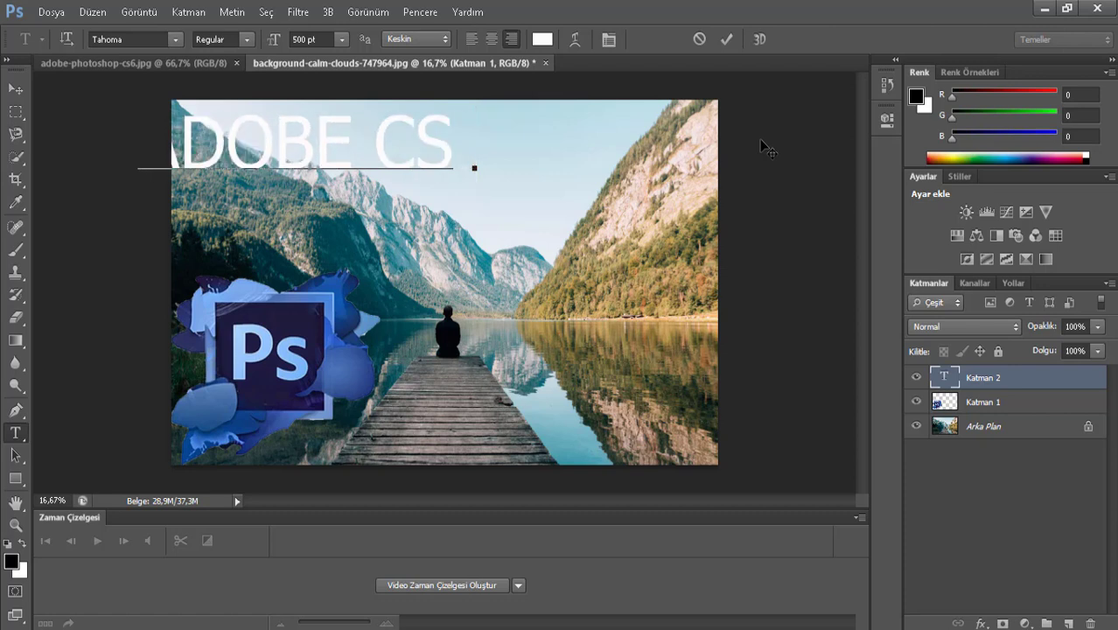
{"action": "key", "text": "BackSpace"}
{"action": "type", "text": "6 "}
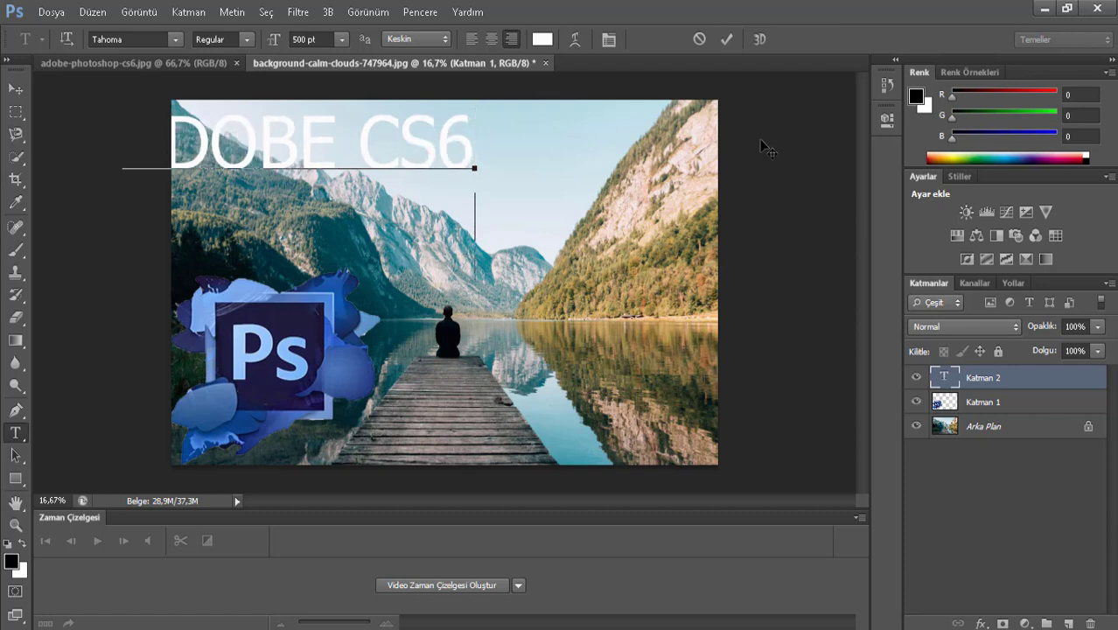
{"action": "type", "text": "DERSLE"}
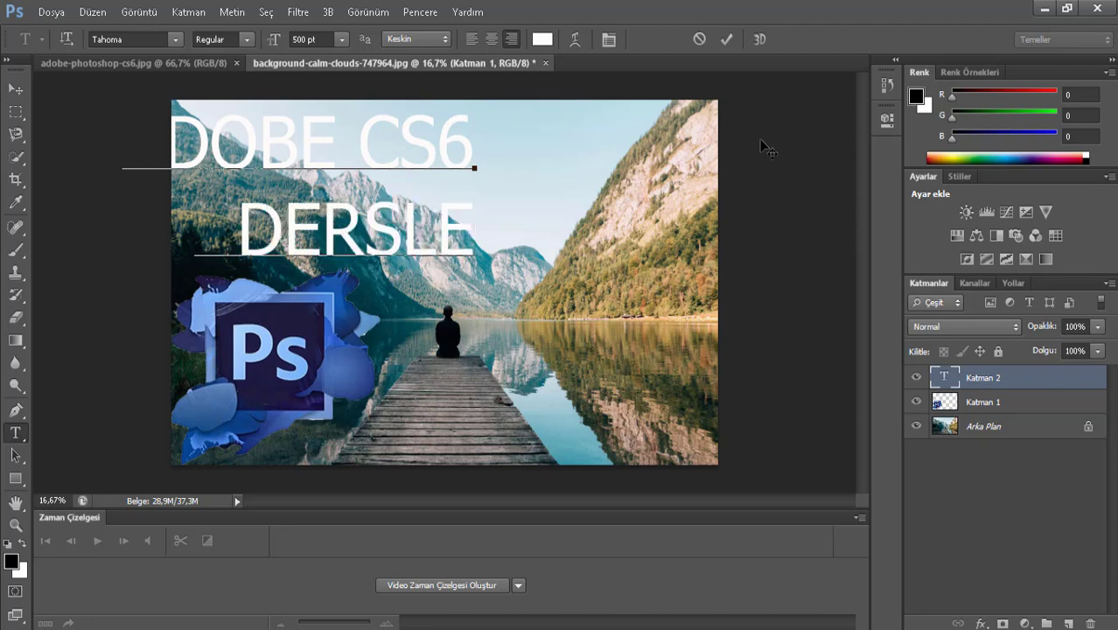
{"action": "type", "text": "Rİ"}
Move the title block right, add a 'DERS 1' line, and commit the text.
{"action": "mouse_move", "coordinate": [530, 245]}
{"action": "left_mouse_down"}
{"action": "mouse_move", "coordinate": [721, 233]}
{"action": "mouse_move", "coordinate": [753, 245]}
{"action": "left_mouse_up"}
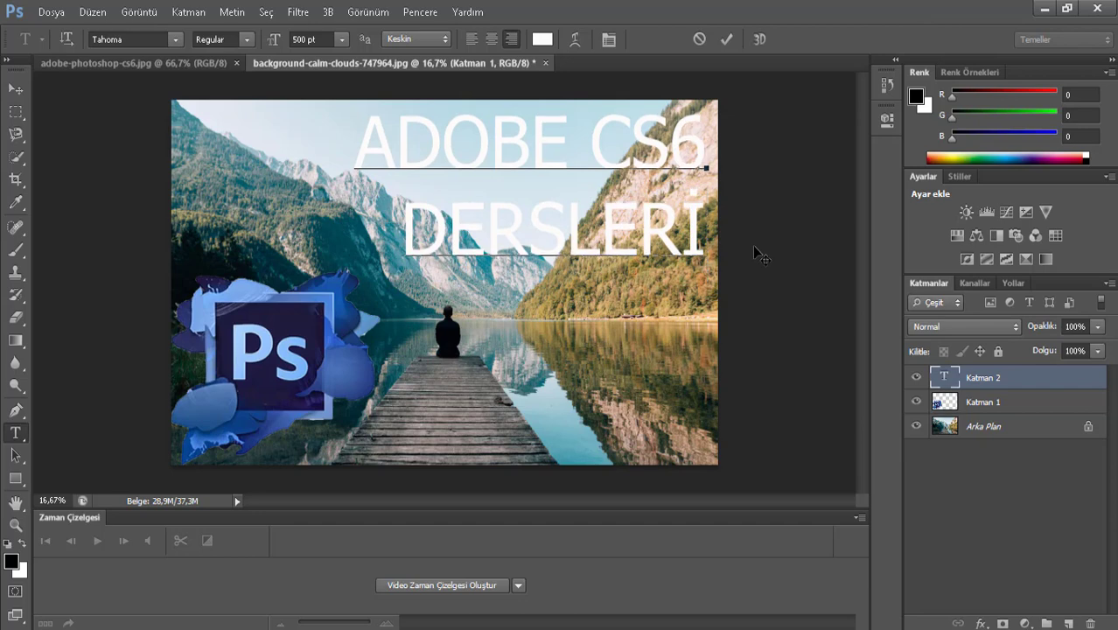
{"action": "key", "text": "Return"}
{"action": "type", "text": "DER"}
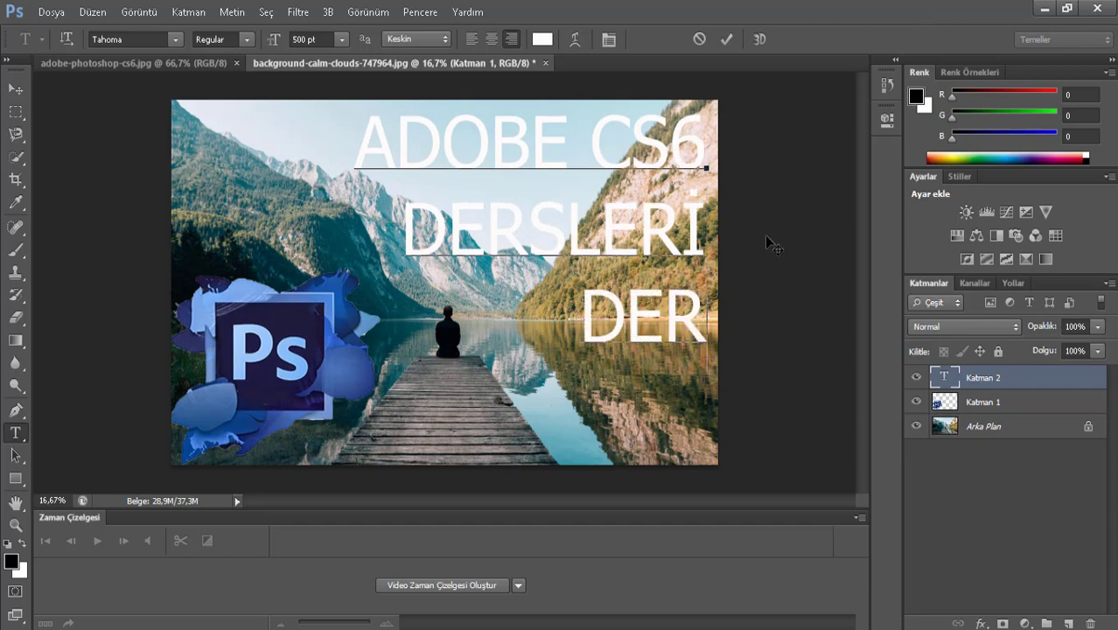
{"action": "type", "text": "S 1"}
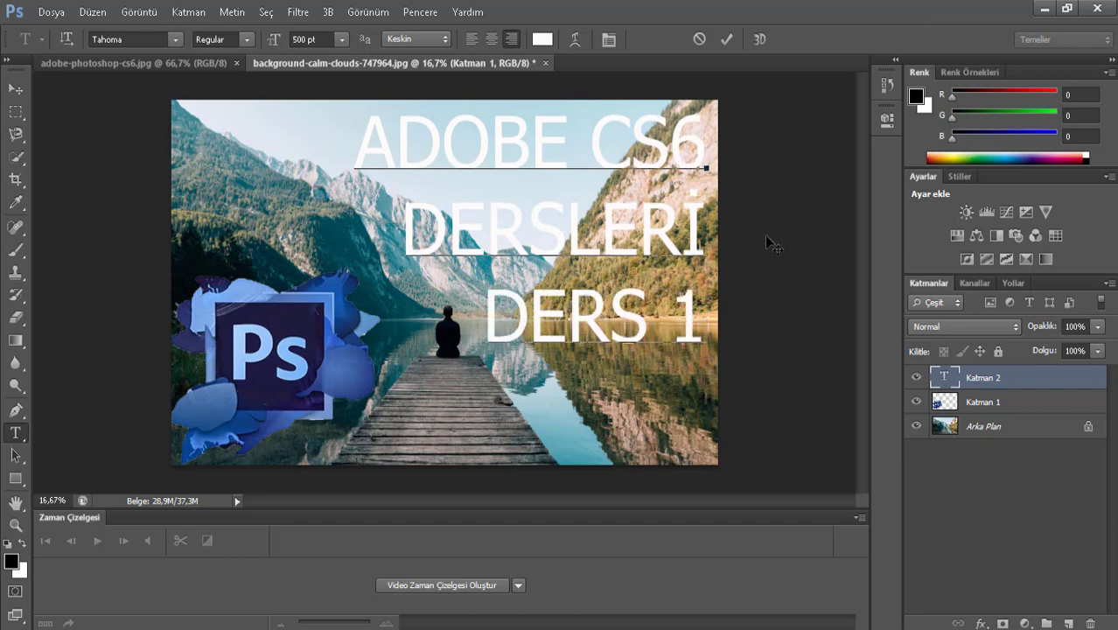
{"action": "key", "text": "Return"}
{"action": "left_click", "coordinate": [728, 36]}
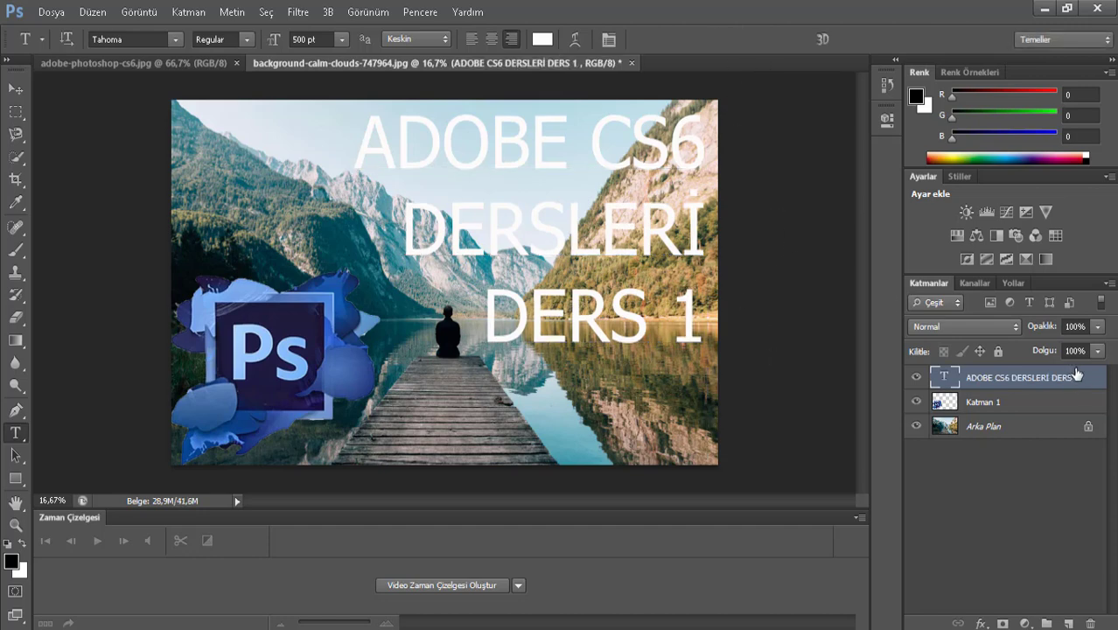
Give the title layer a near-black 29 px Kontur stroke in Layer Style.
{"action": "double_click", "coordinate": [1090, 376]}
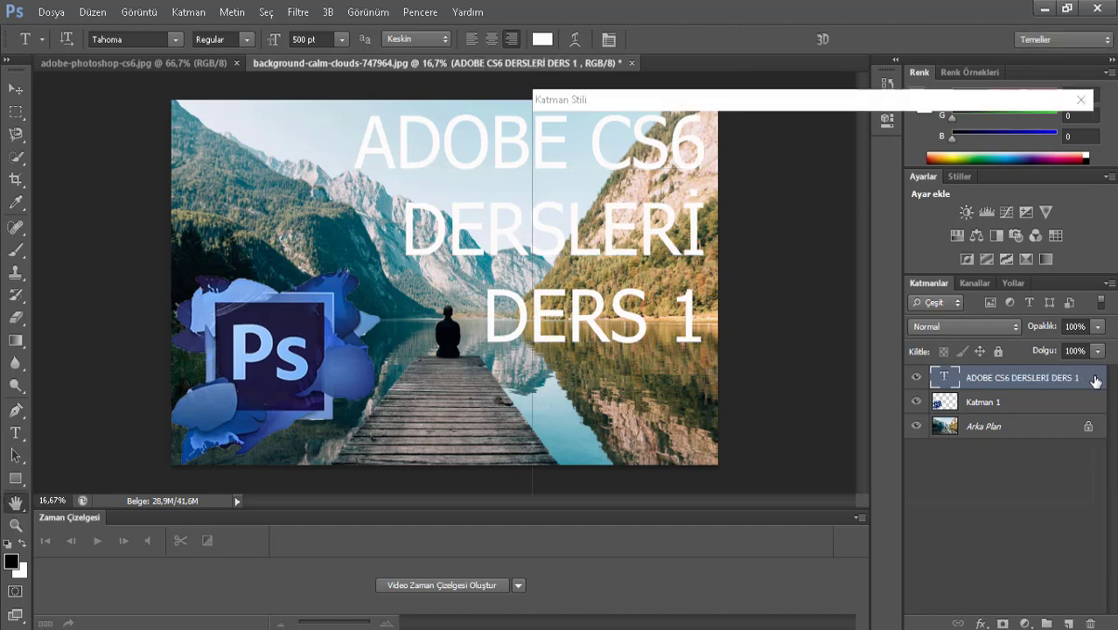
{"action": "left_click_drag", "start_coordinate": [700, 99], "coordinate": [186, 173]}
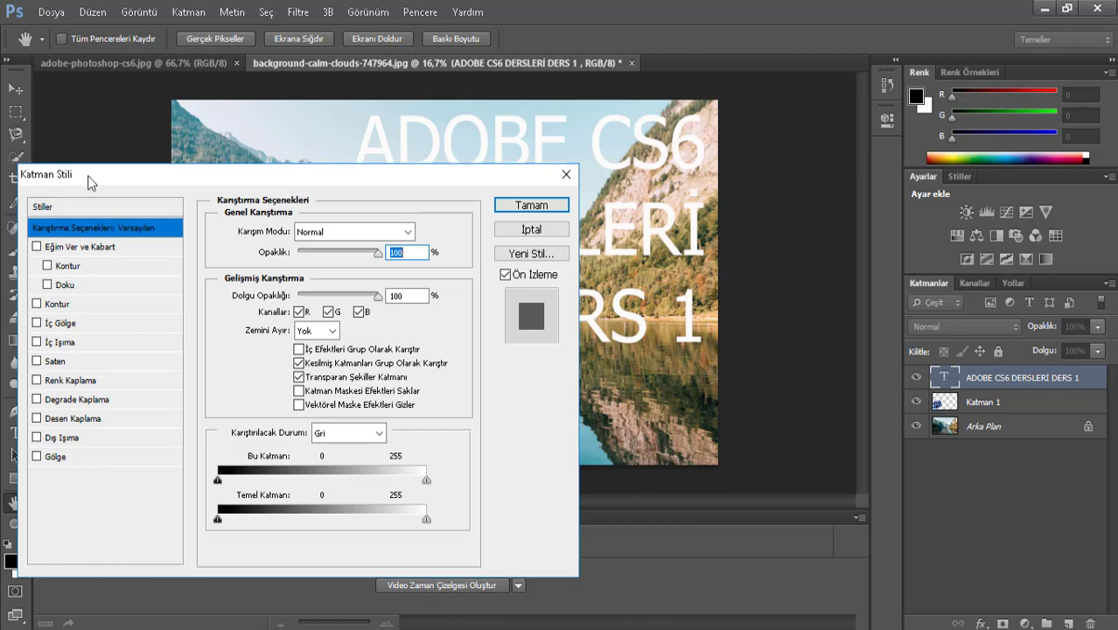
{"action": "left_click_drag", "start_coordinate": [136, 182], "coordinate": [491, 130]}
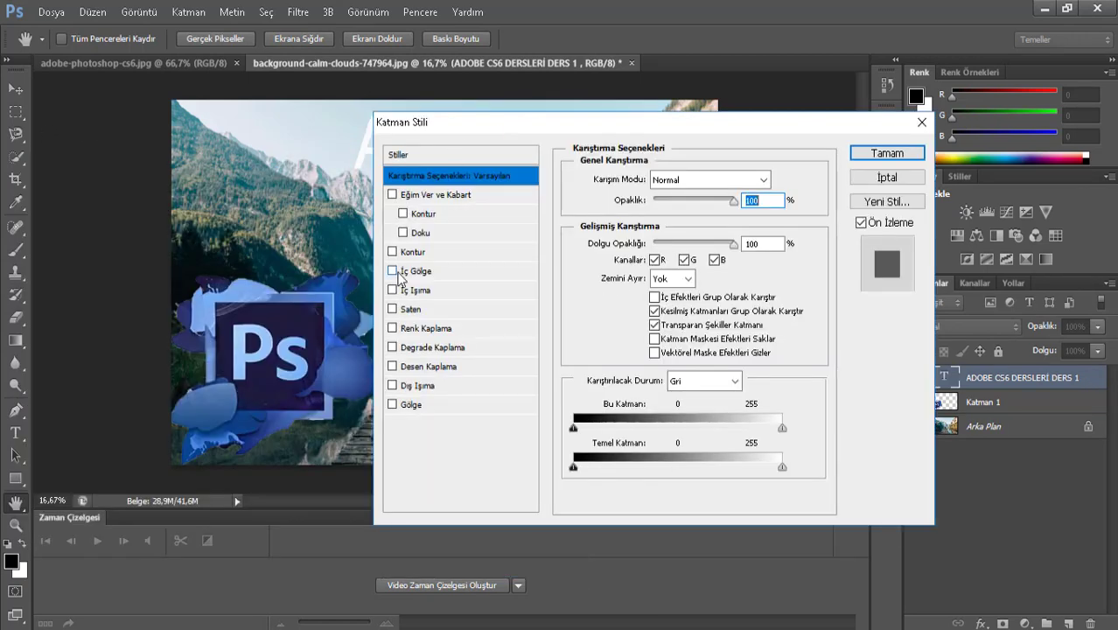
{"action": "left_click", "coordinate": [408, 252]}
{"action": "left_click_drag", "start_coordinate": [517, 126], "coordinate": [577, 240]}
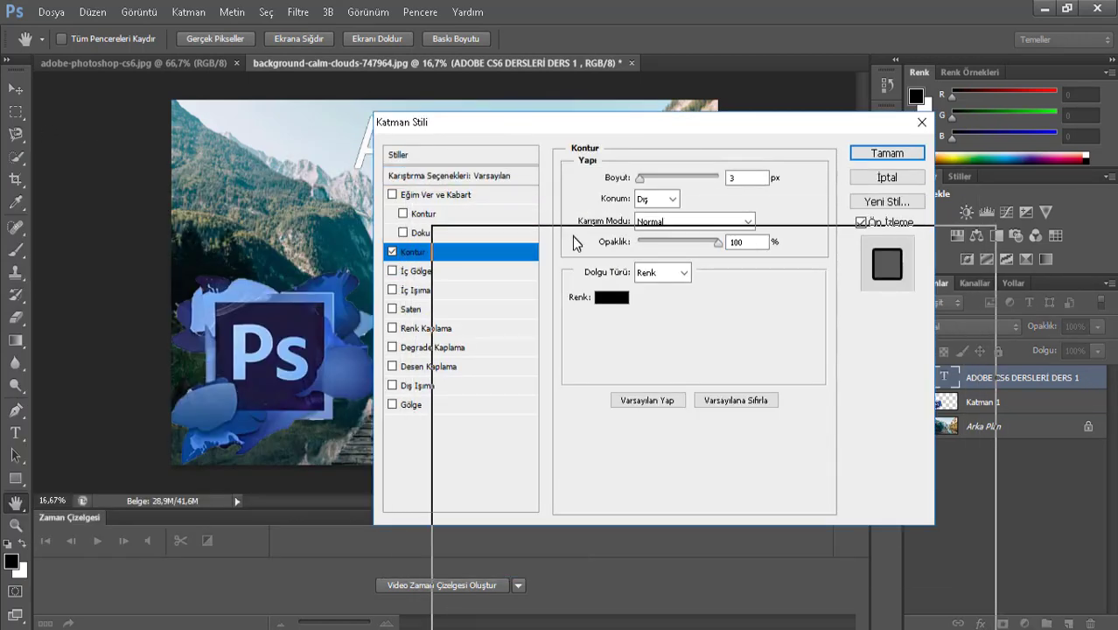
{"action": "left_click", "coordinate": [664, 413]}
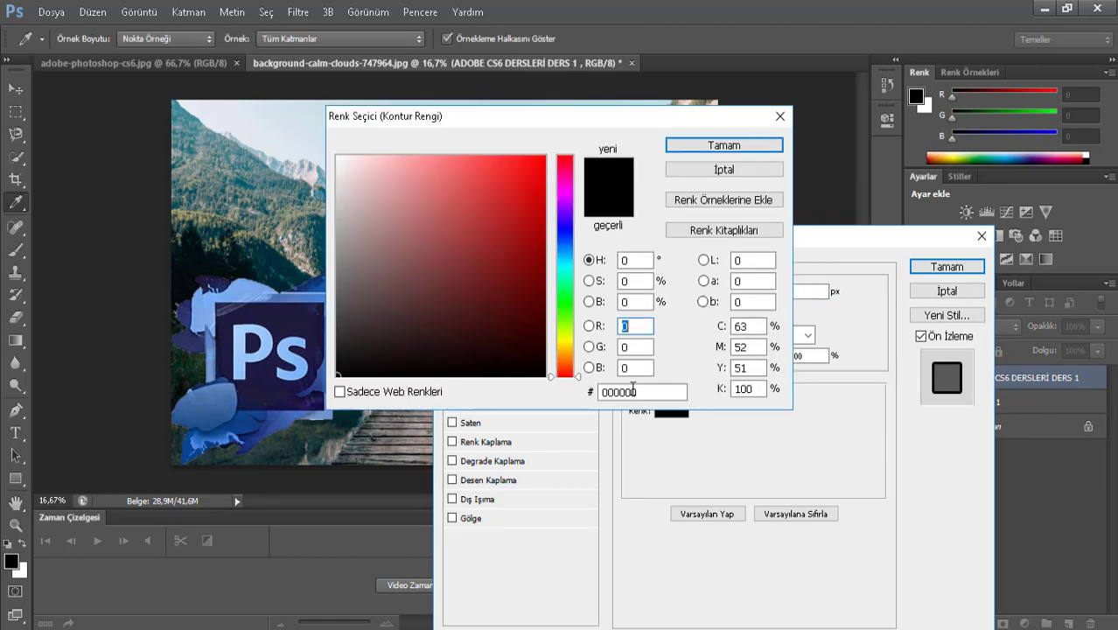
{"action": "left_click", "coordinate": [387, 371]}
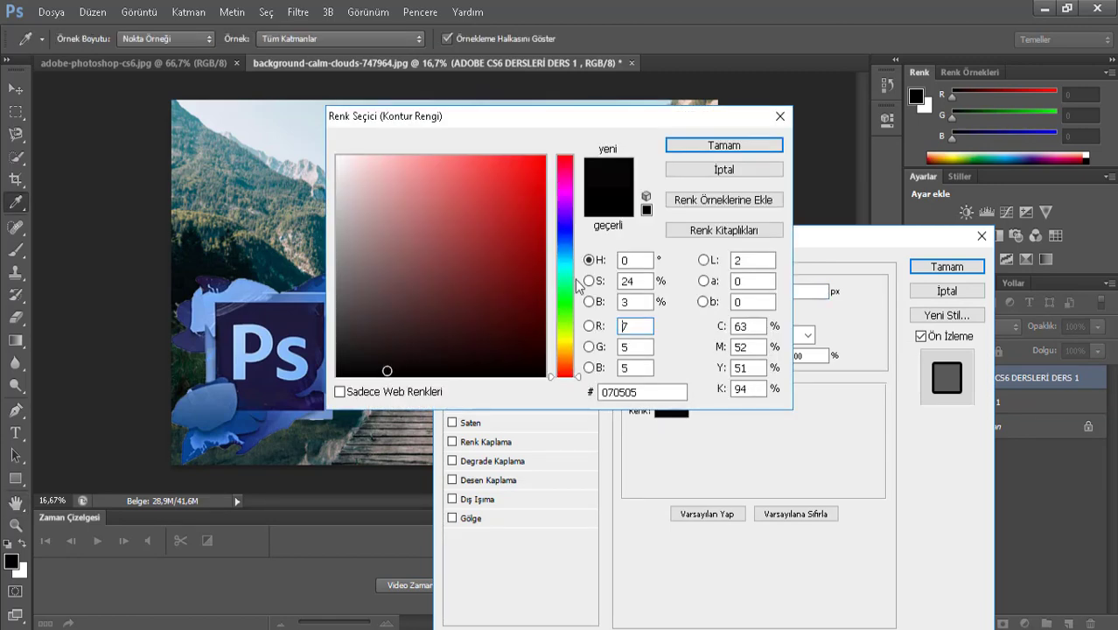
{"action": "left_click", "coordinate": [724, 145]}
{"action": "left_click_drag", "start_coordinate": [702, 295], "coordinate": [713, 293]}
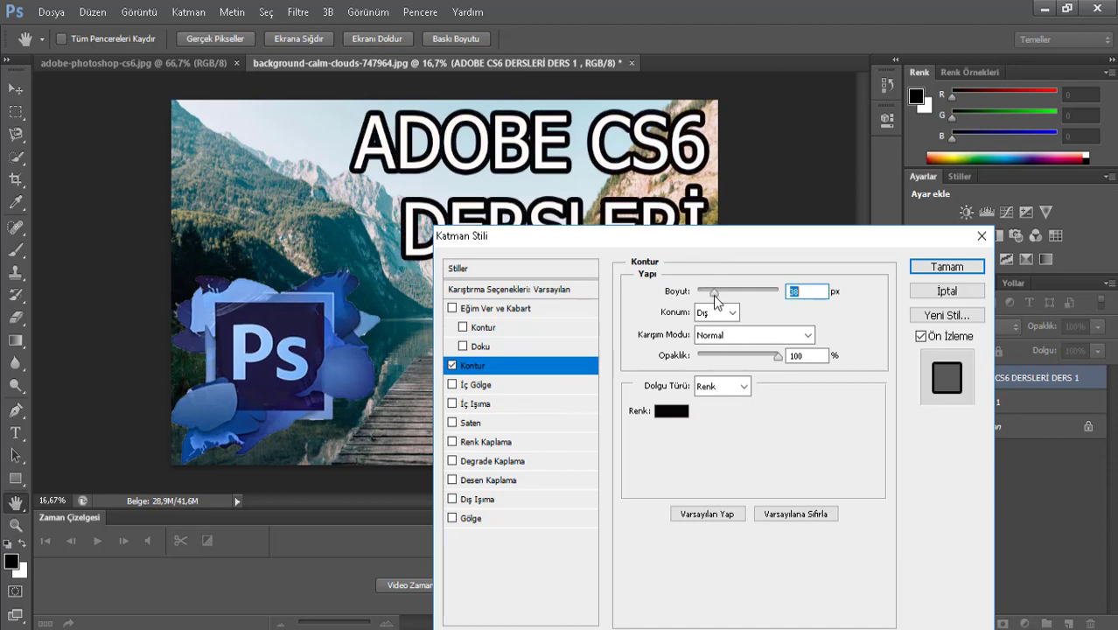
{"action": "left_click", "coordinate": [931, 268]}
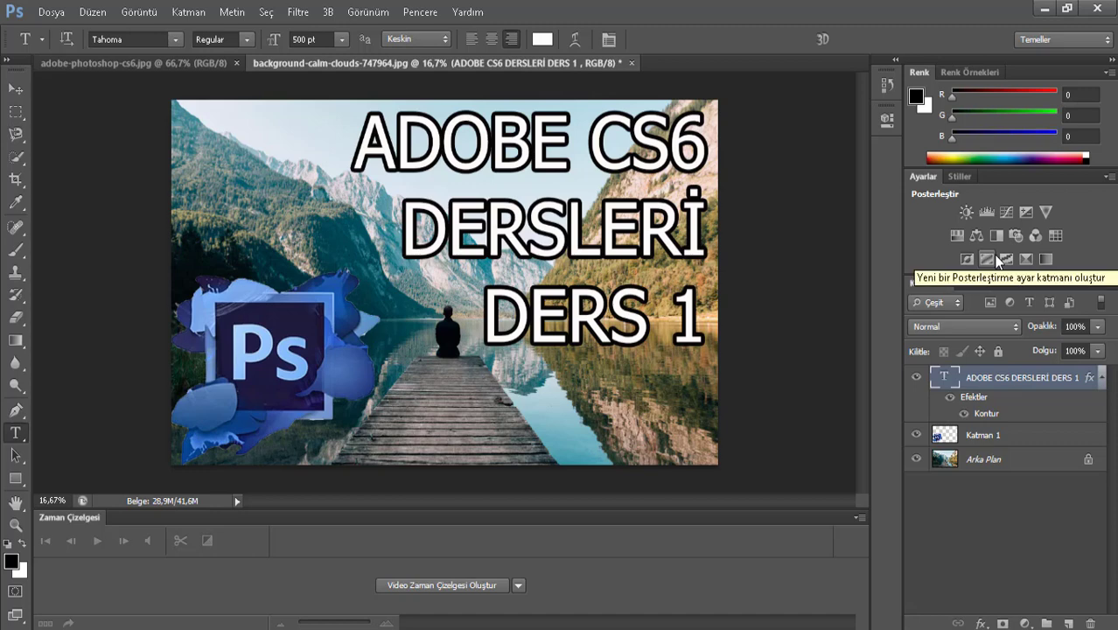
Start a new text layer below the title at 300 pt.
{"action": "left_click", "coordinate": [533, 415]}
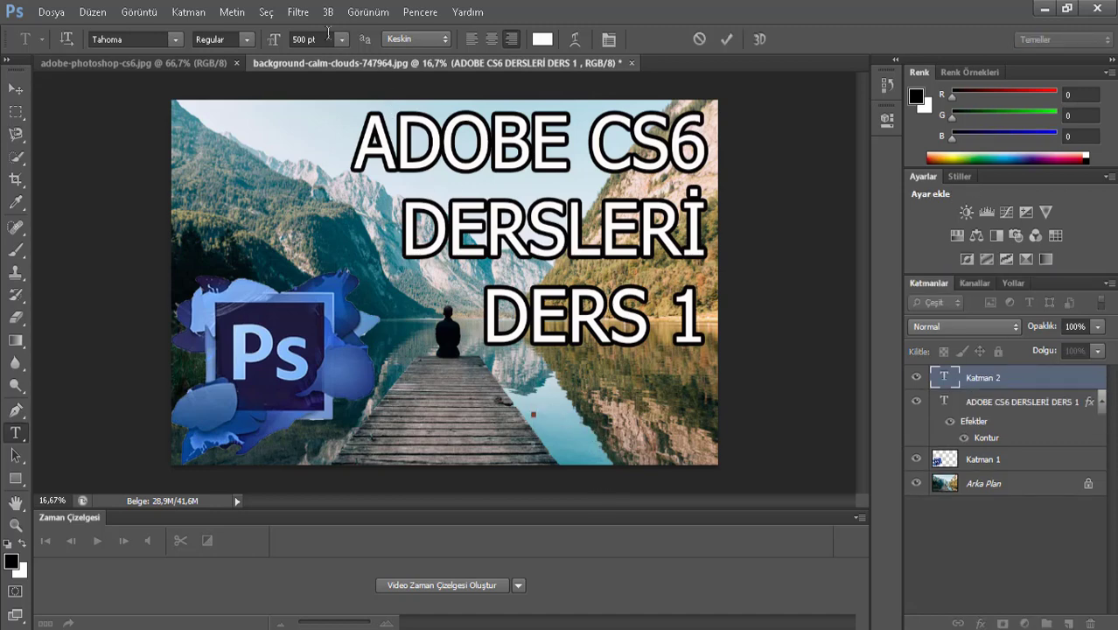
{"action": "left_click", "coordinate": [319, 39]}
{"action": "key", "text": "BackSpace"}
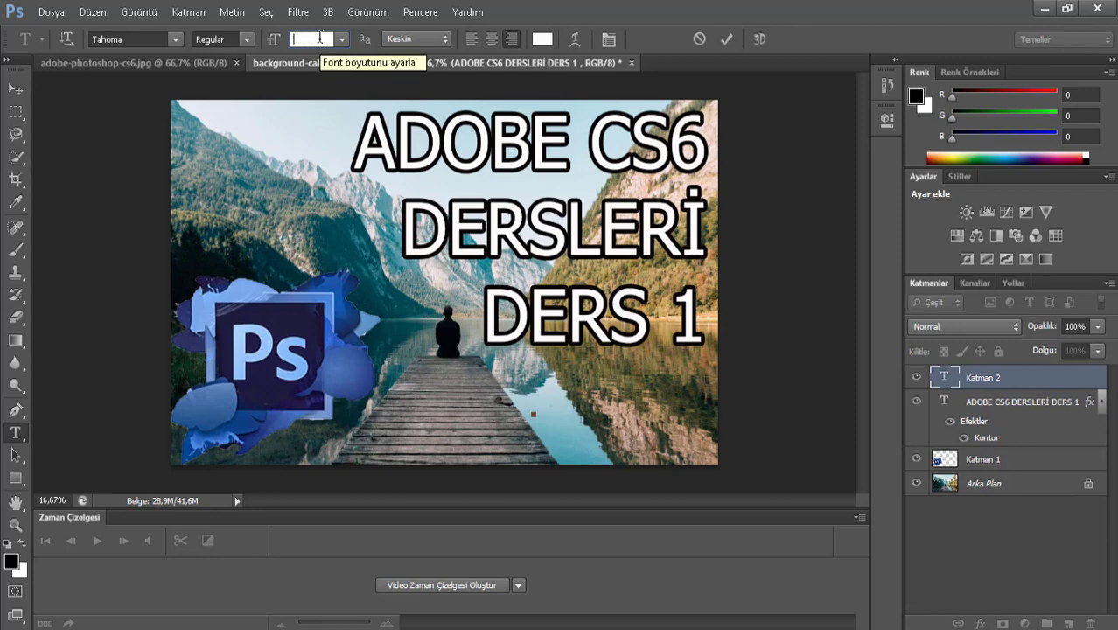
{"action": "type", "text": "300"}
{"action": "key", "text": "Return"}
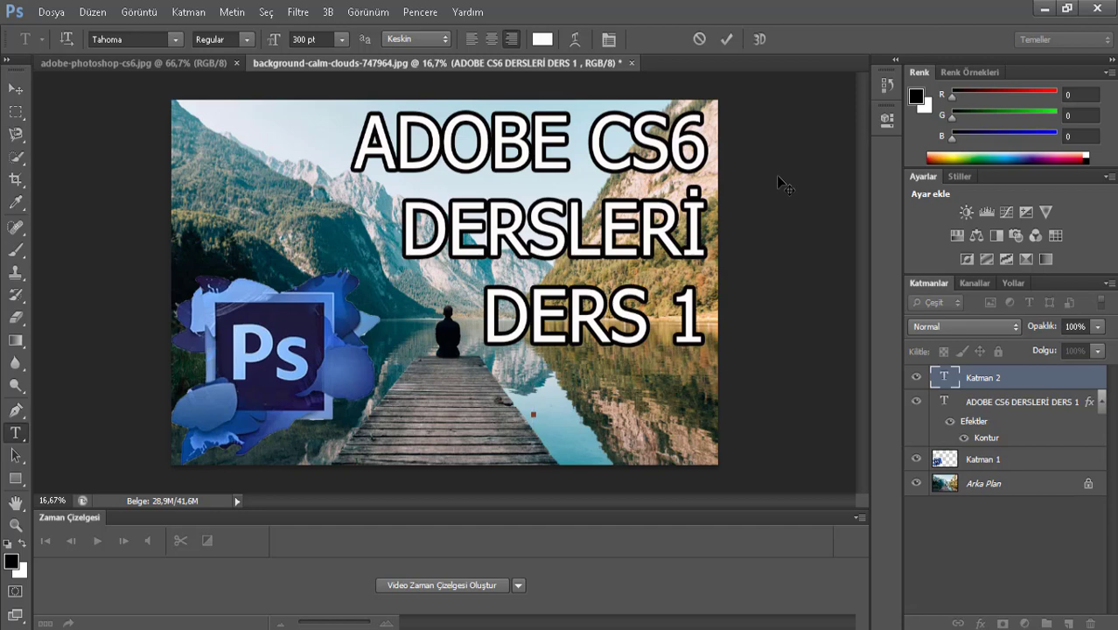
Type 'FOTOĞRAF BÜYÜLTME', move it below the title, then start erasing it.
{"action": "type", "text": "FOTOĞ"}
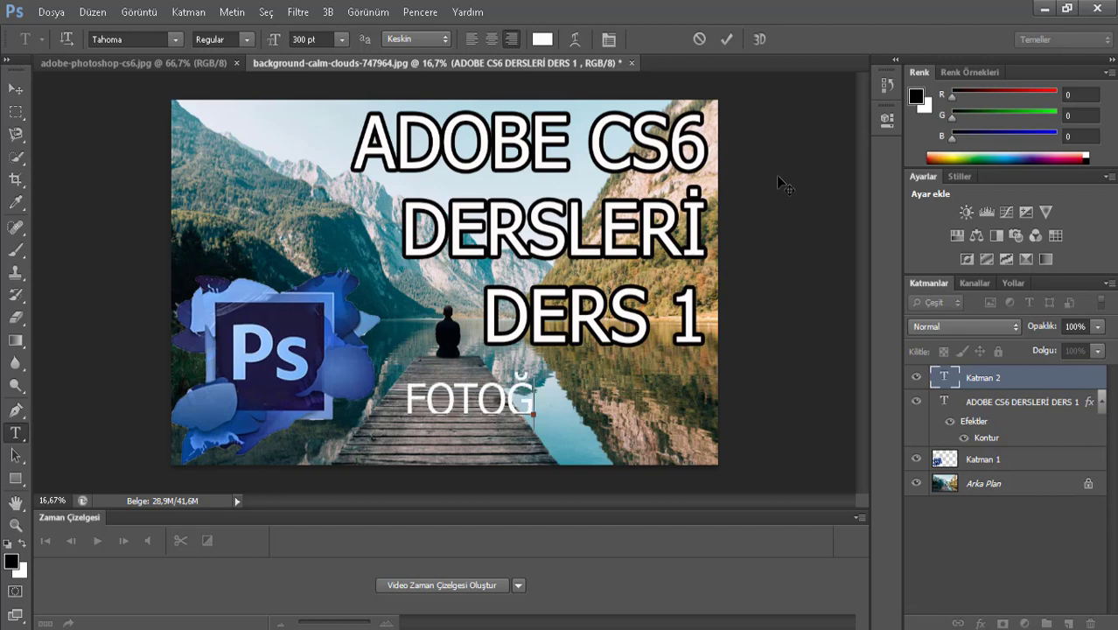
{"action": "type", "text": "RAF BÜ"}
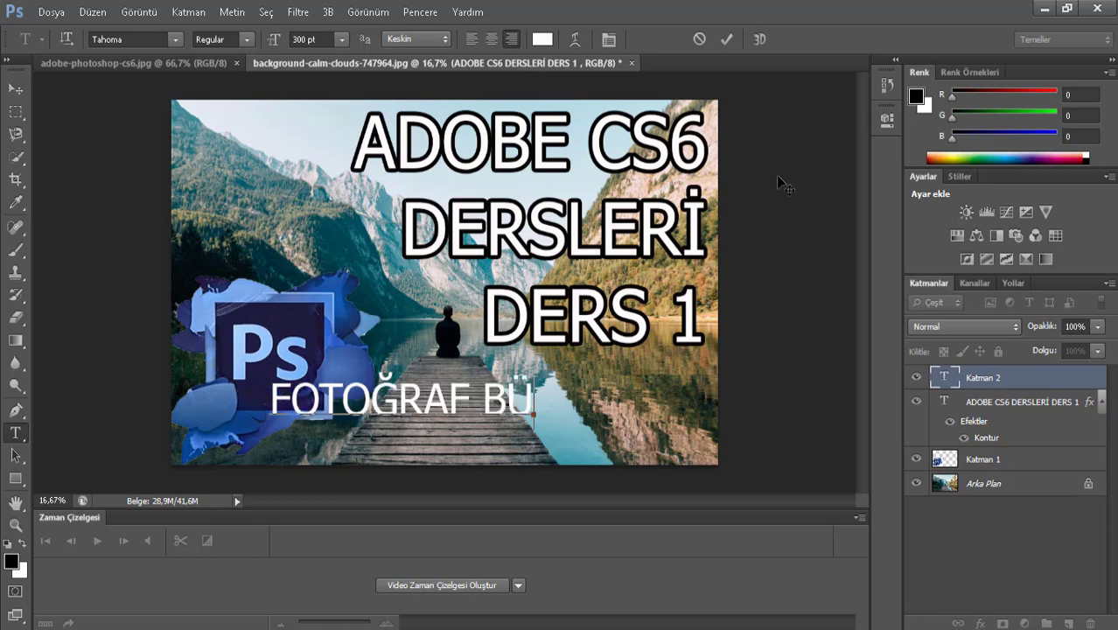
{"action": "type", "text": "YÜT"}
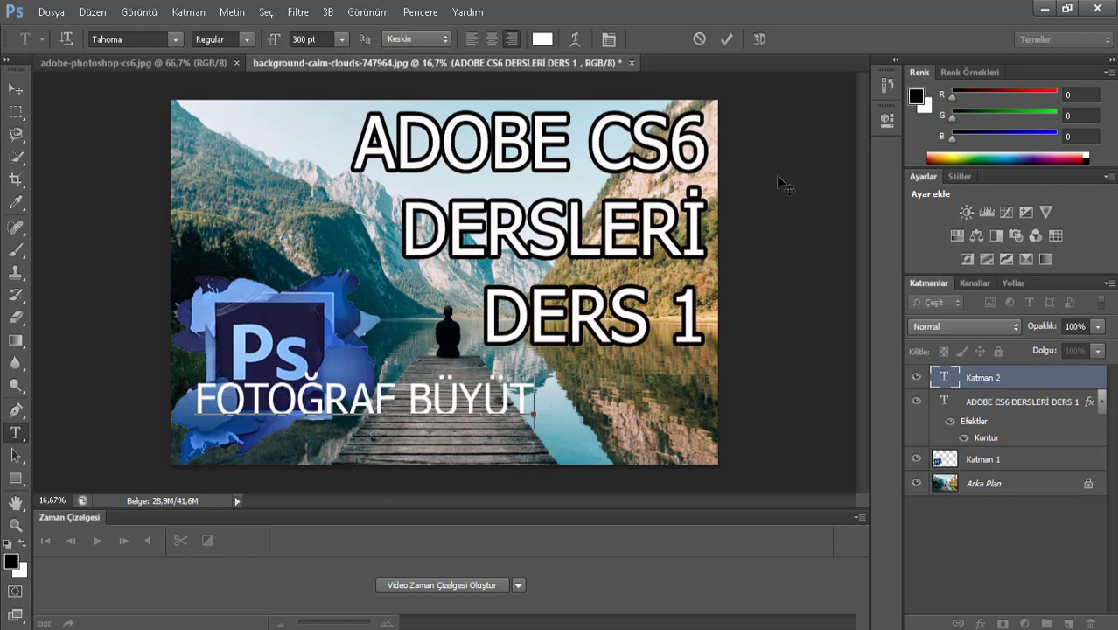
{"action": "key", "text": "BackSpace"}
{"action": "type", "text": "LY"}
{"action": "key", "text": "BackSpace"}
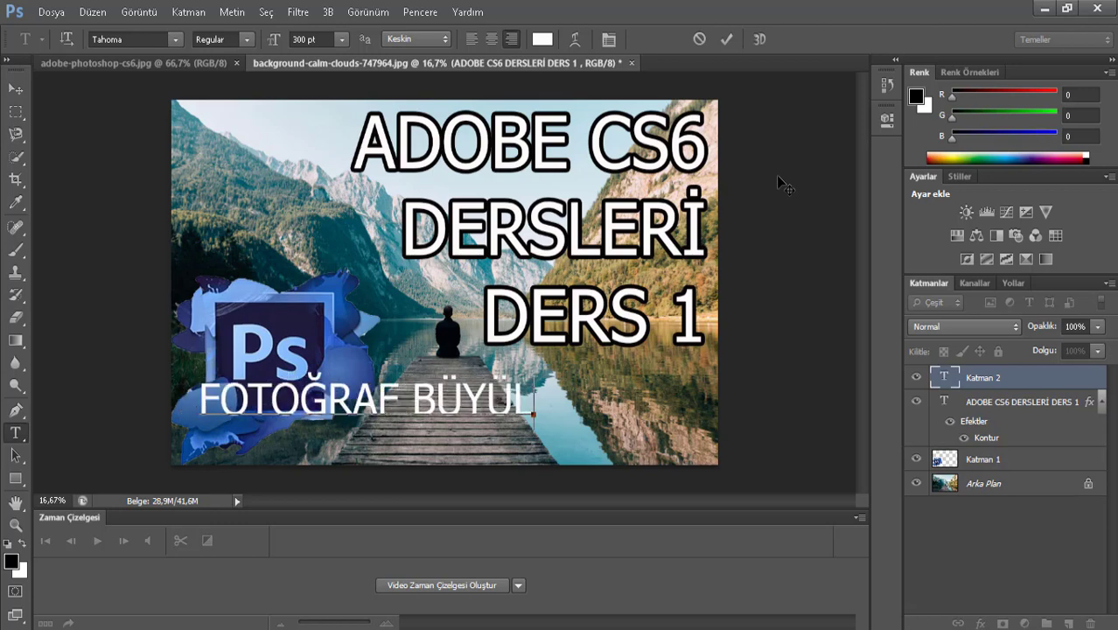
{"action": "type", "text": "TME"}
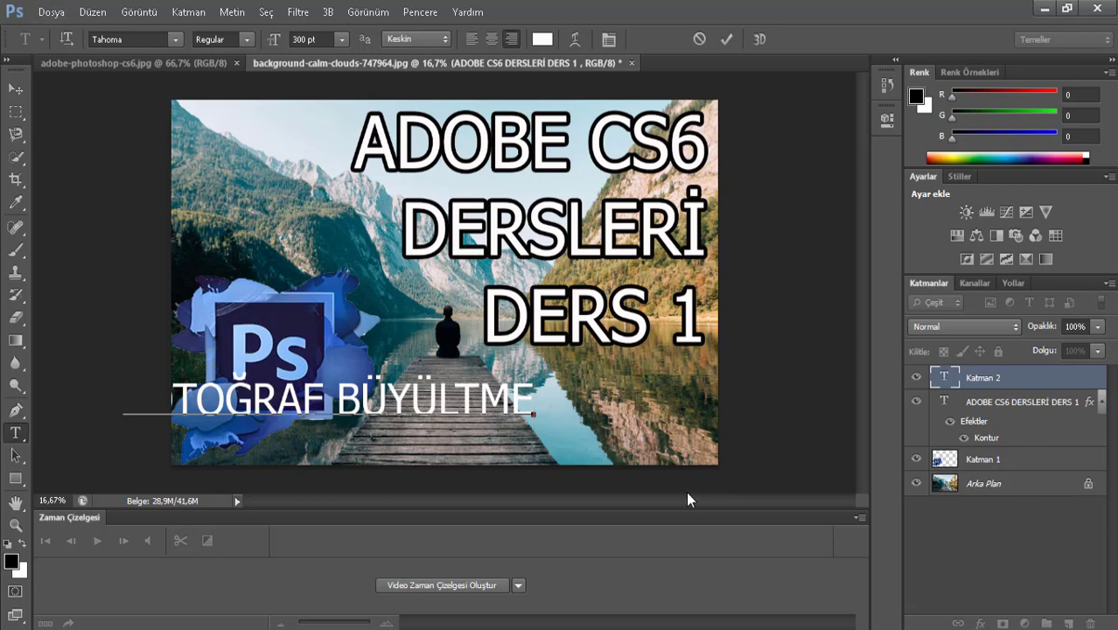
{"action": "left_click_drag", "start_coordinate": [688, 465], "coordinate": [815, 408]}
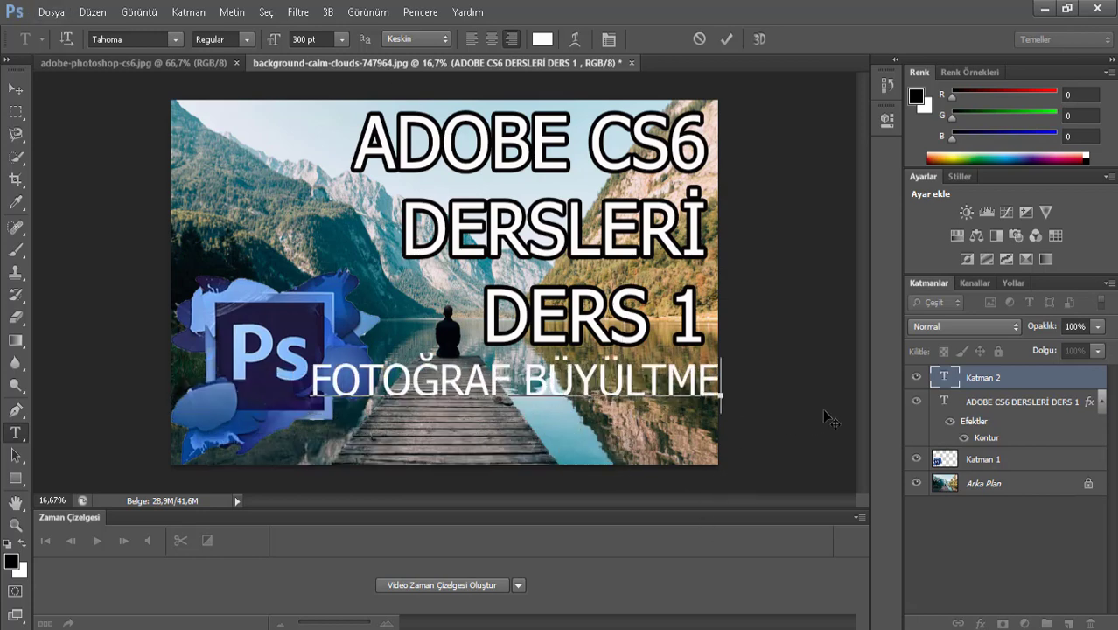
{"action": "key", "text": "BackSpace"}
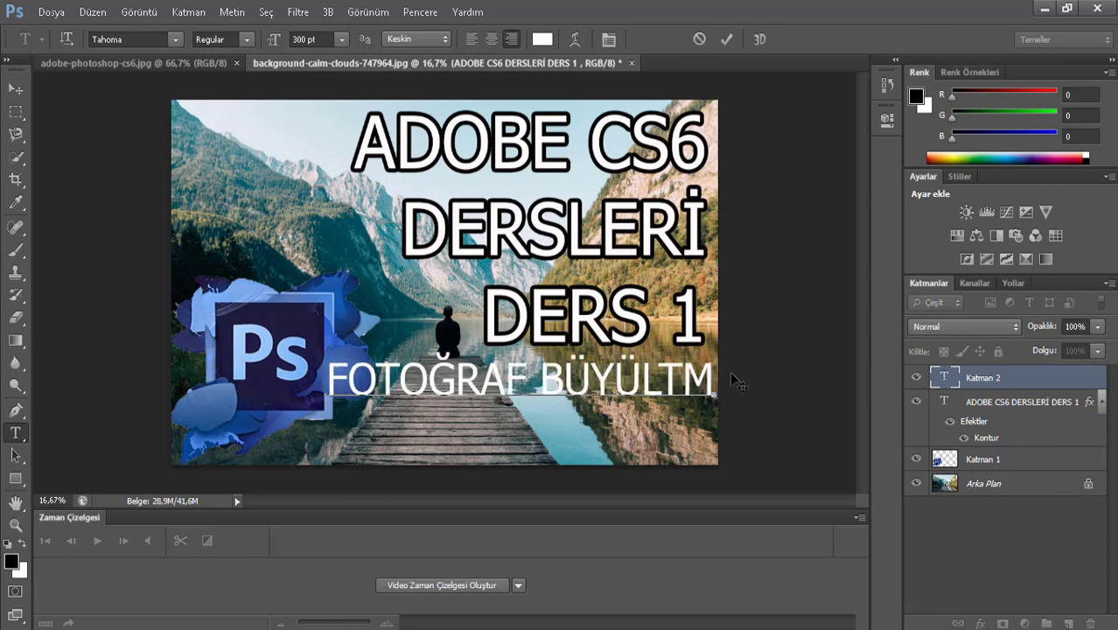
{"action": "key", "text": "BackSpace"}
{"action": "key", "text": "BackSpace"}
{"action": "key", "text": "BackSpace"}
{"action": "key", "text": "BackSpace"}
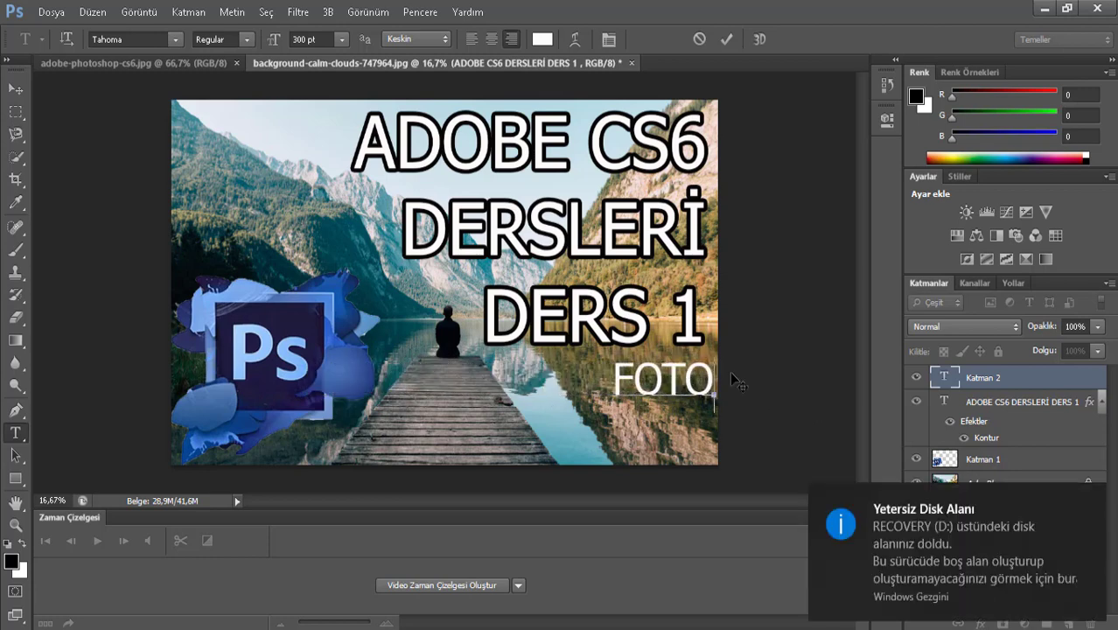
{"action": "key", "text": "BackSpace"}
{"action": "key", "text": "BackSpace"}
{"action": "key", "text": "BackSpace"}
{"action": "key", "text": "BackSpace"}
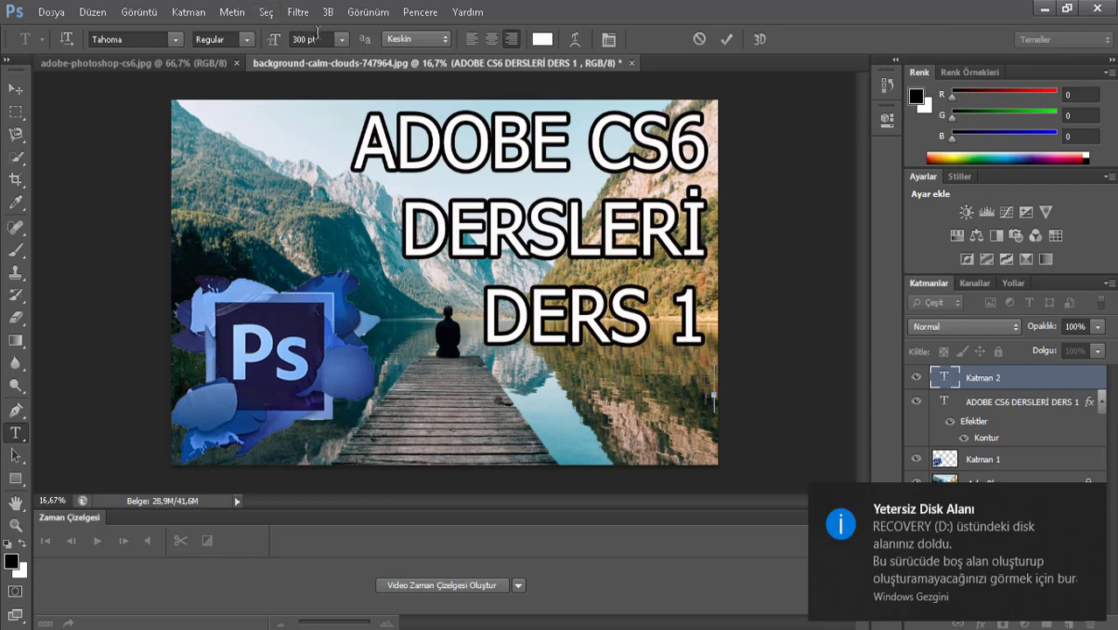
Try a 250 pt subtitle draft, erase it, and set the text size to 200 pt.
{"action": "left_click", "coordinate": [318, 38]}
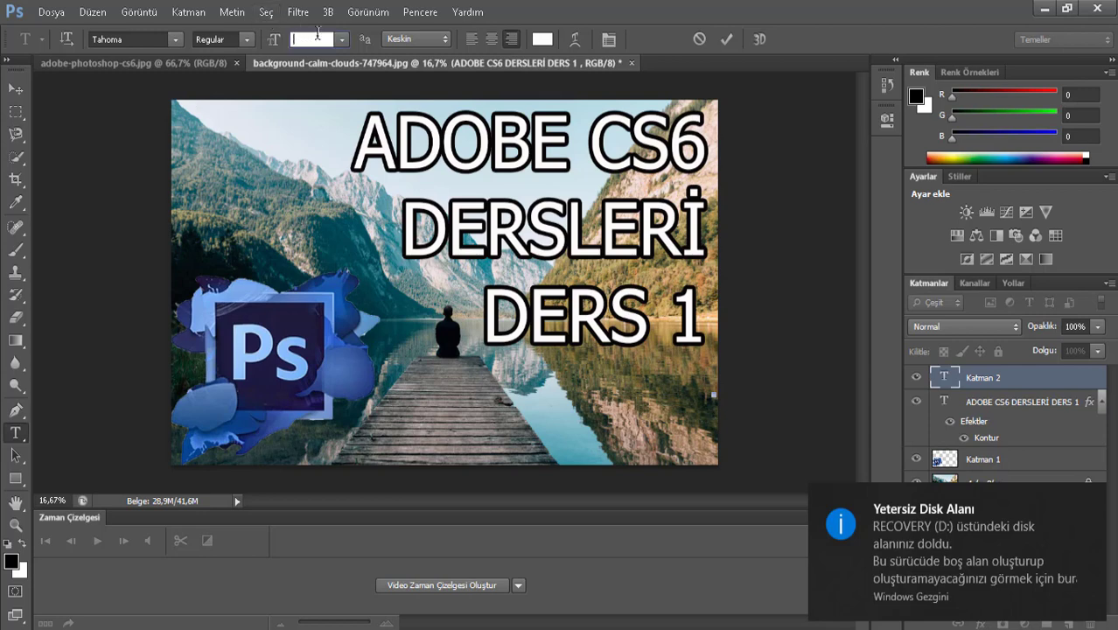
{"action": "type", "text": "250"}
{"action": "key", "text": "Return"}
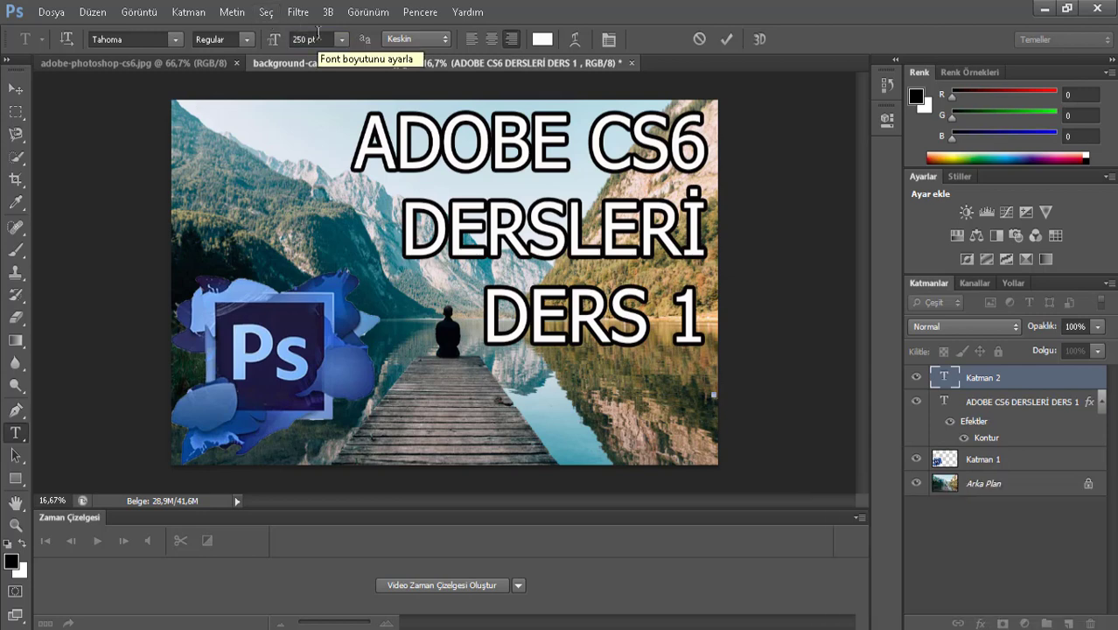
{"action": "type", "text": "FOTOĞ"}
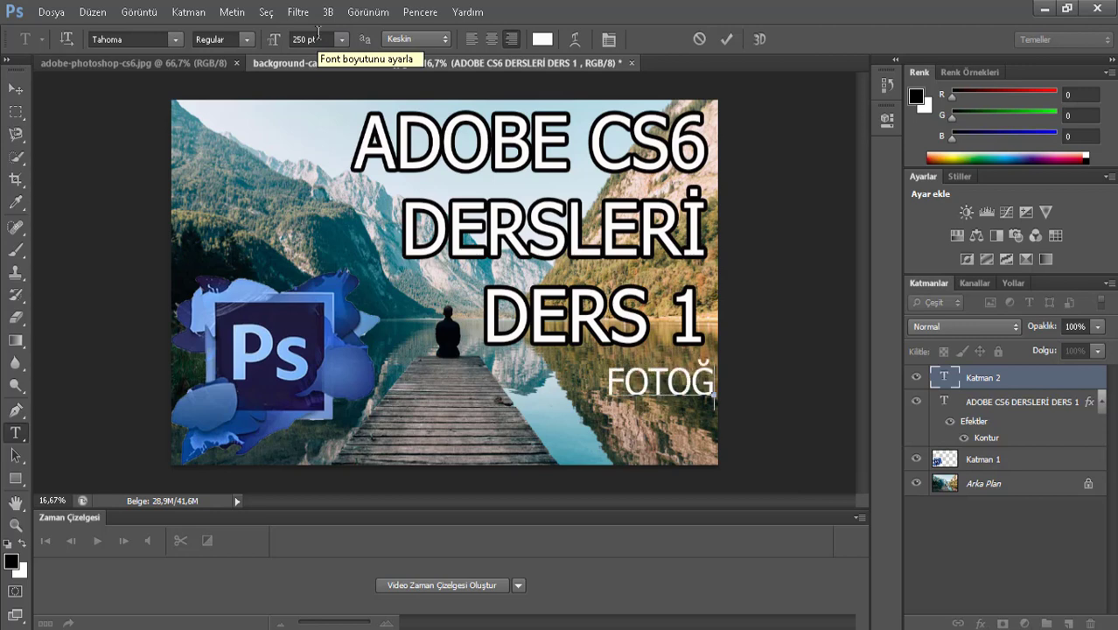
{"action": "type", "text": "RFA"}
{"action": "type", "text": "AF BÜ"}
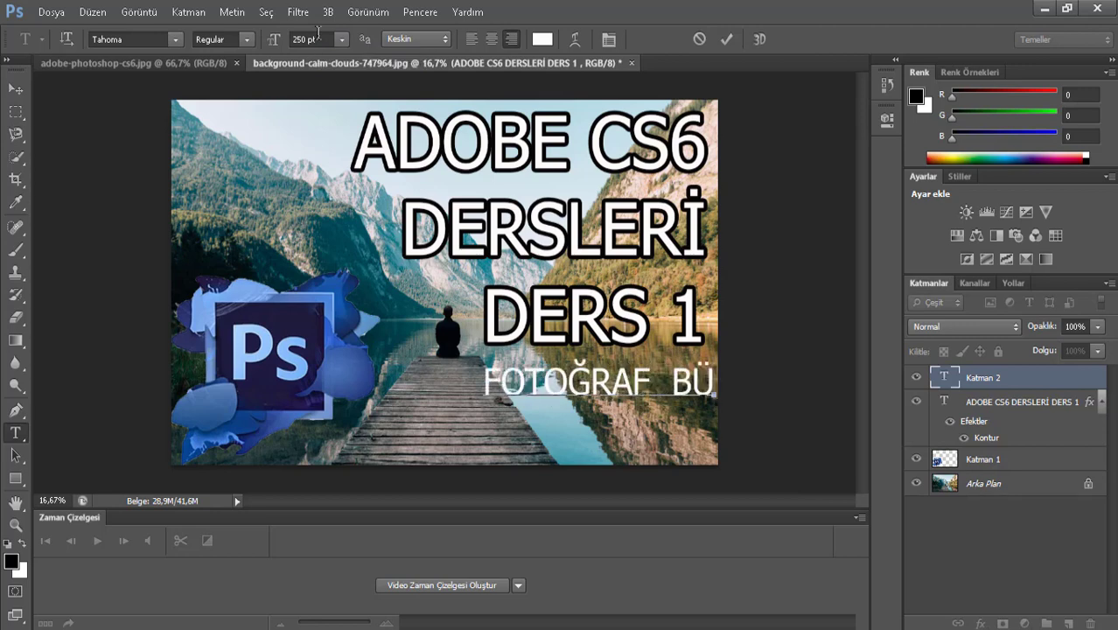
{"action": "type", "text": "YÜLTÜ"}
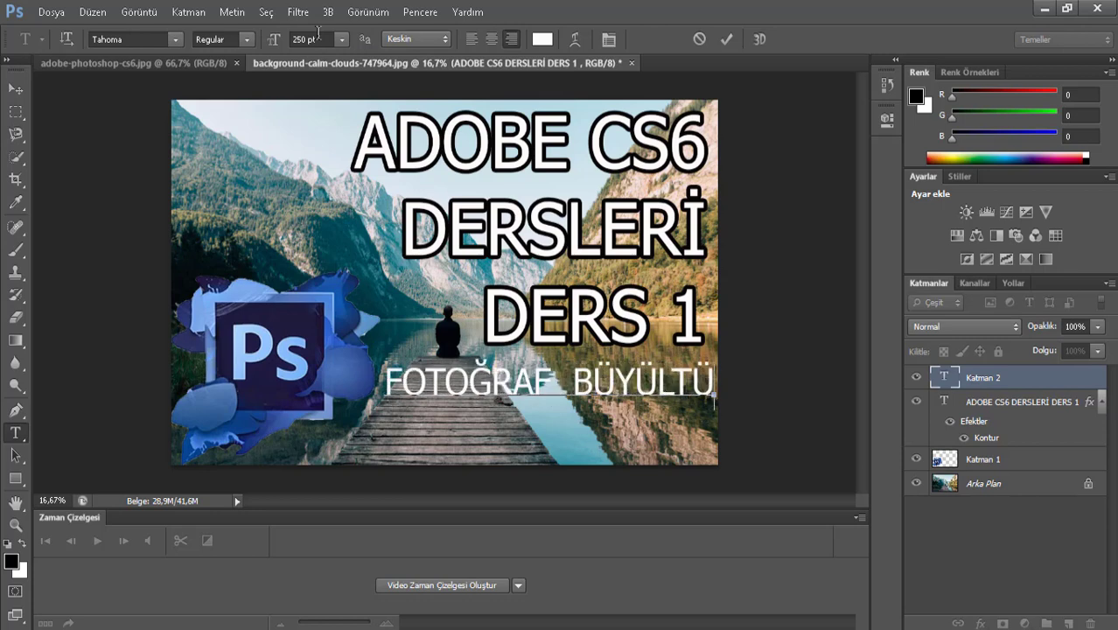
{"action": "type", "text": "P"}
{"action": "key", "text": "BackSpace"}
{"action": "key", "text": "BackSpace"}
{"action": "key", "text": "BackSpace"}
{"action": "key", "text": "BackSpace"}
{"action": "key", "text": "BackSpace"}
{"action": "key", "text": "BackSpace"}
{"action": "key", "text": "BackSpace"}
{"action": "key", "text": "BackSpace"}
{"action": "key", "text": "BackSpace"}
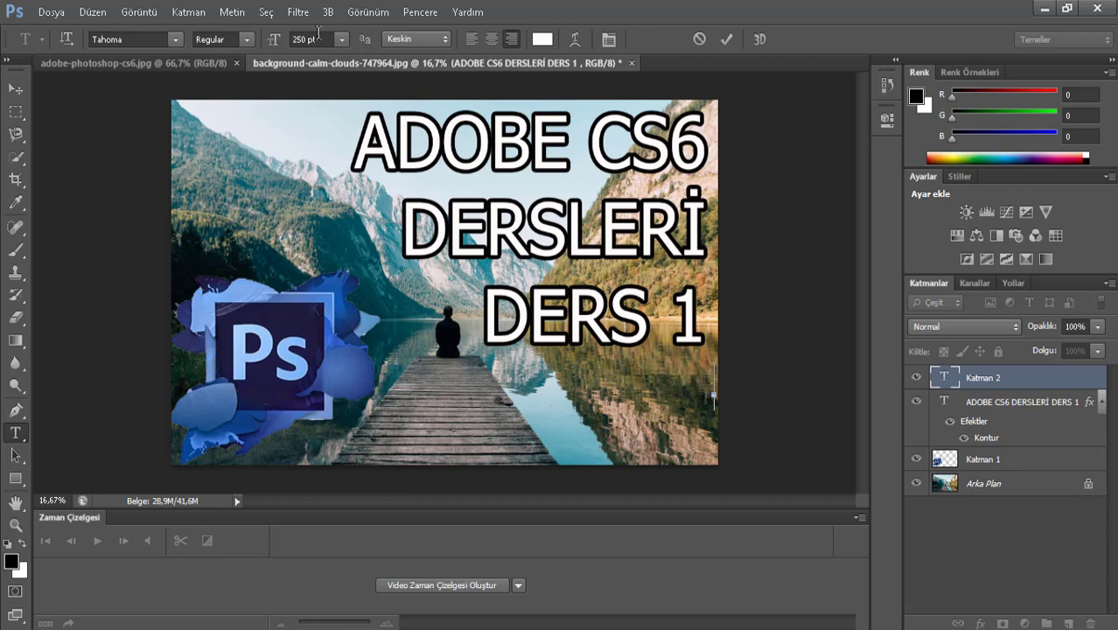
{"action": "left_click", "coordinate": [319, 38]}
{"action": "key", "text": "BackSpace"}
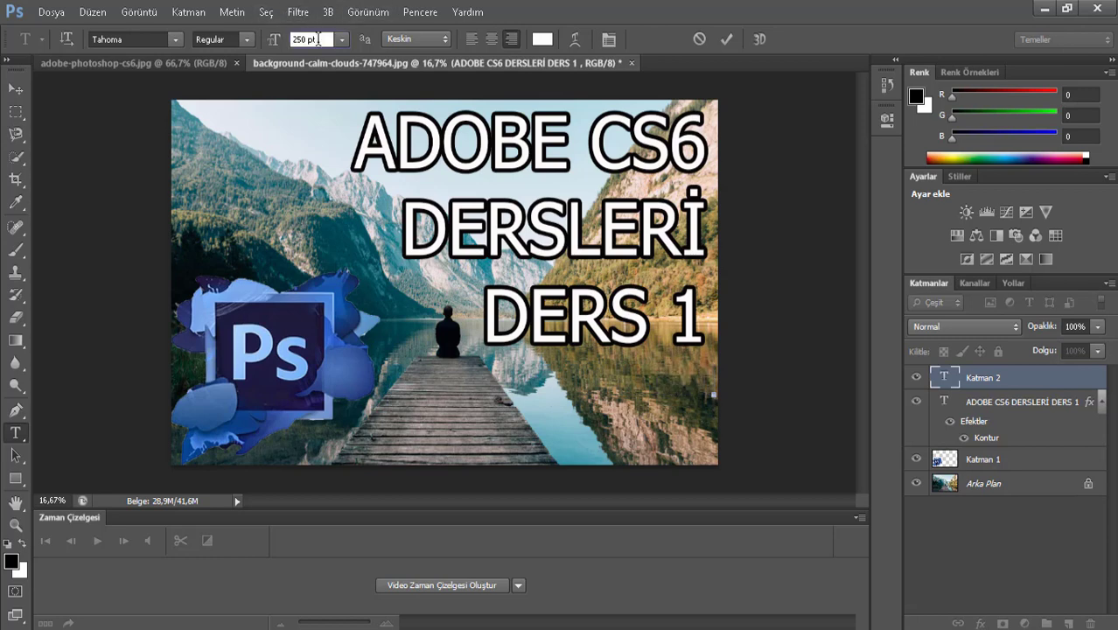
{"action": "key", "text": "BackSpace"}
{"action": "key", "text": "BackSpace"}
{"action": "key", "text": "BackSpace"}
{"action": "key", "text": "BackSpace"}
{"action": "type", "text": "0"}
{"action": "type", "text": "0"}
{"action": "key", "text": "Return"}
Type 'FOTOĞRAF BÜYÜLTME' / 'VE KÜÇÜLTME' on two lines, nudge it up-left, and commit.
{"action": "type", "text": "FOTO"}
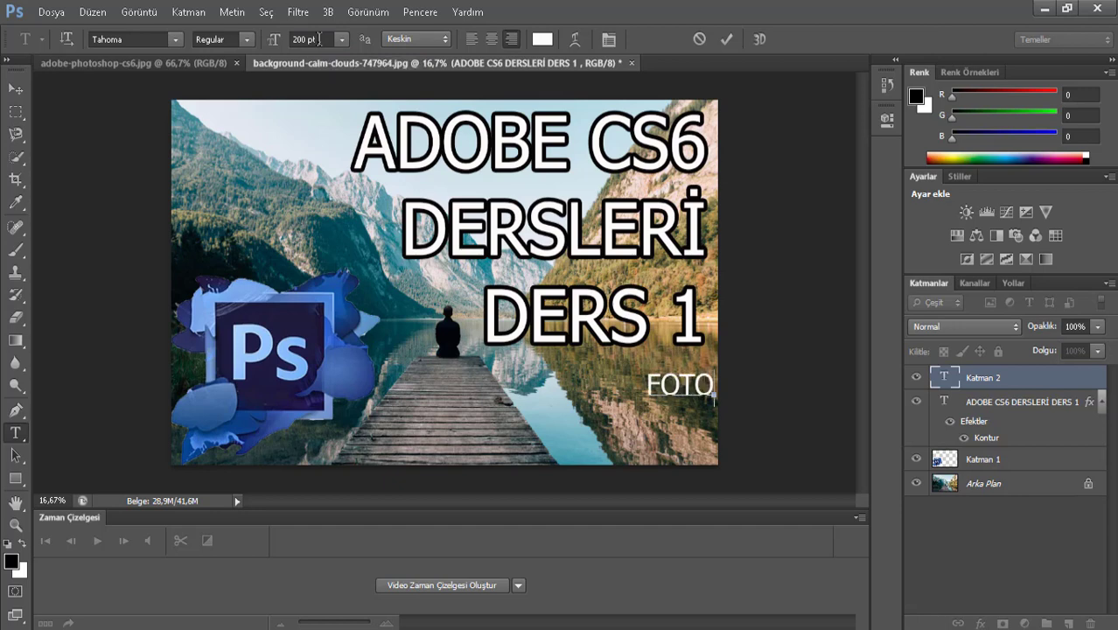
{"action": "type", "text": "ĞRAF "}
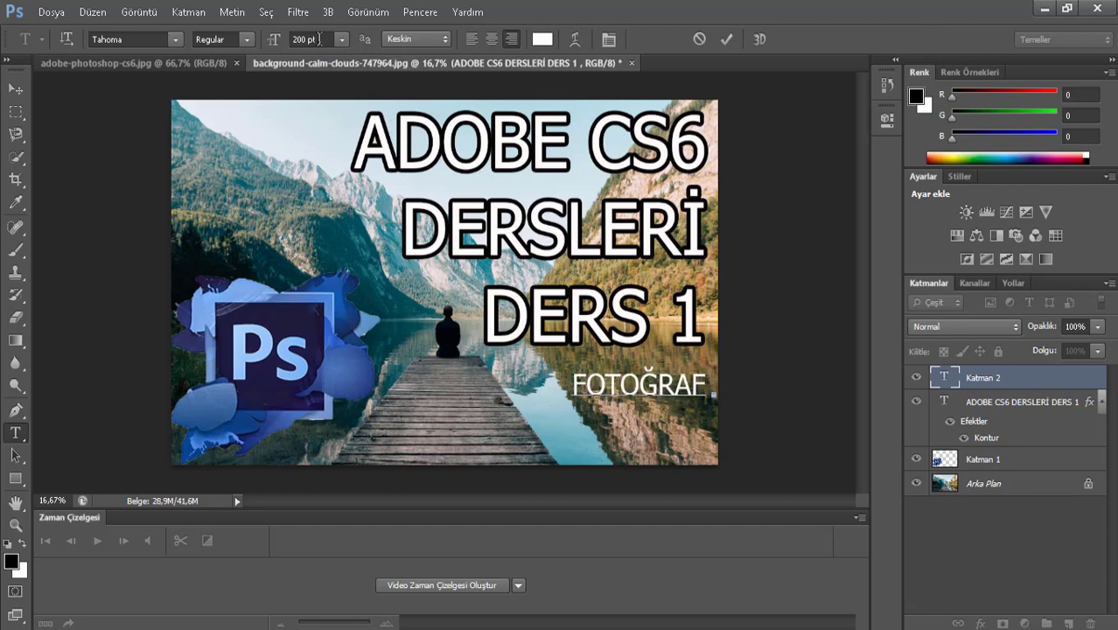
{"action": "type", "text": "BÜ"}
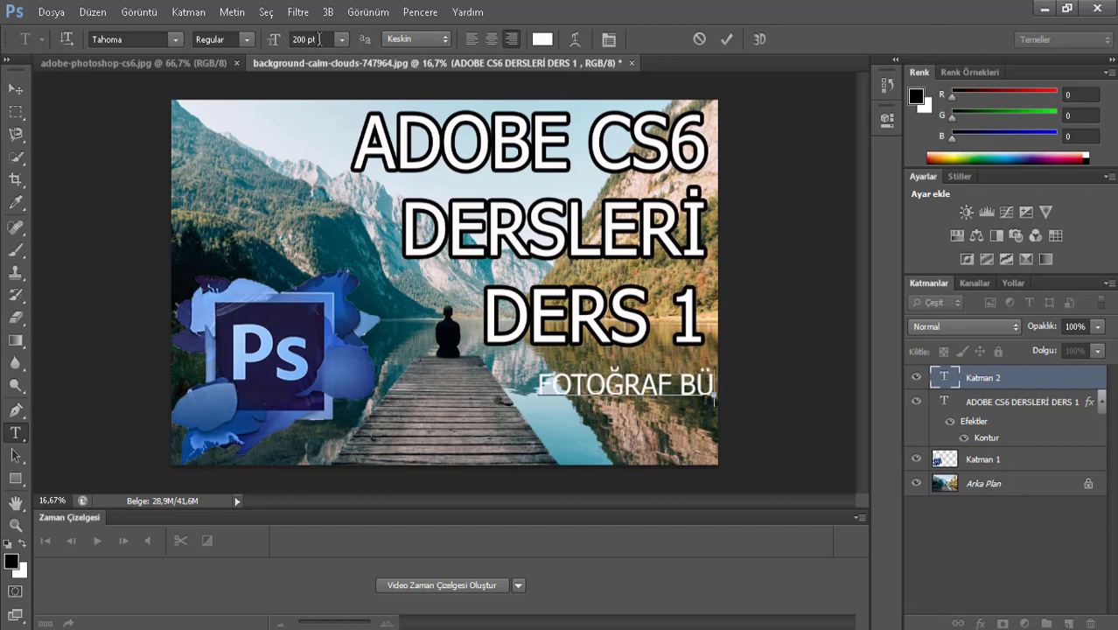
{"action": "type", "text": "YÜLTME"}
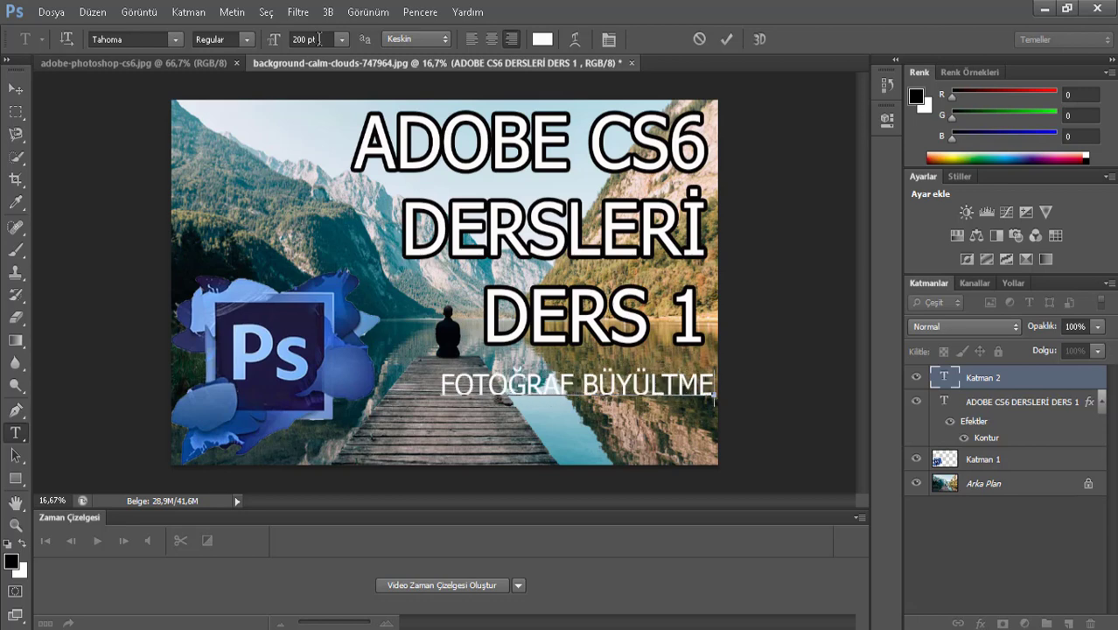
{"action": "type", "text": " VE K"}
{"action": "key", "text": "BackSpace"}
{"action": "key", "text": "BackSpace"}
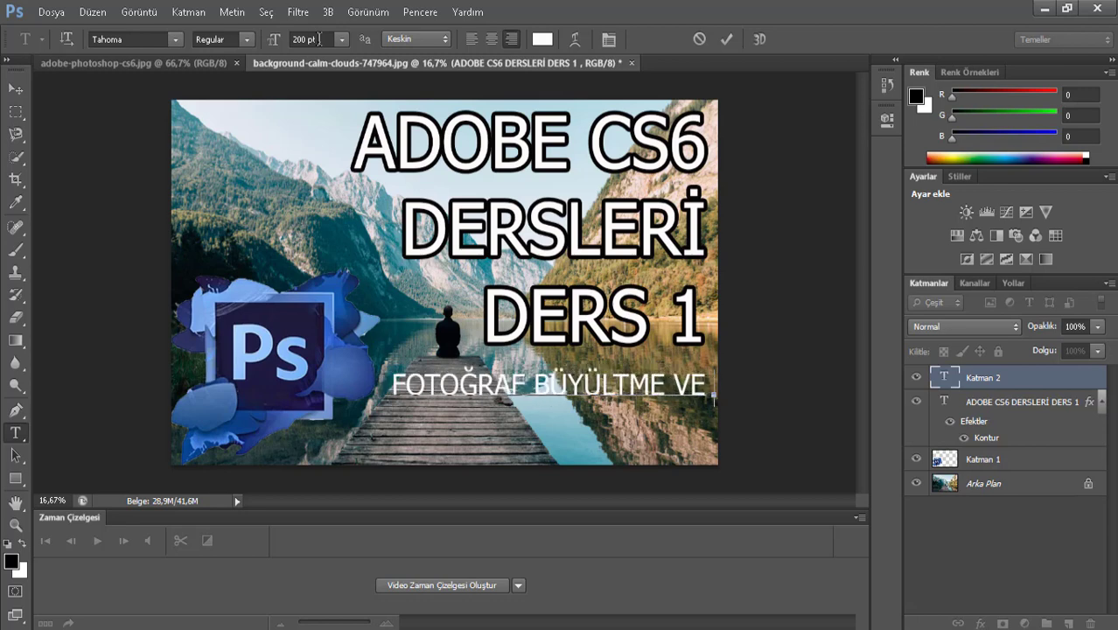
{"action": "key", "text": "BackSpace"}
{"action": "key", "text": "BackSpace"}
{"action": "key", "text": "Return"}
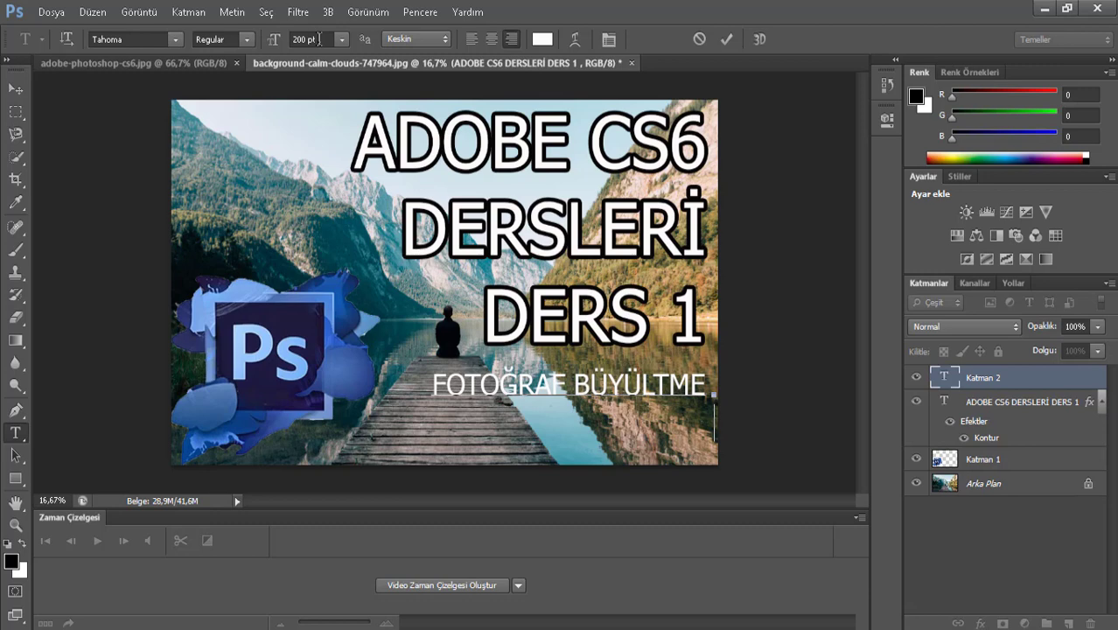
{"action": "type", "text": "VE KÜÇÜ"}
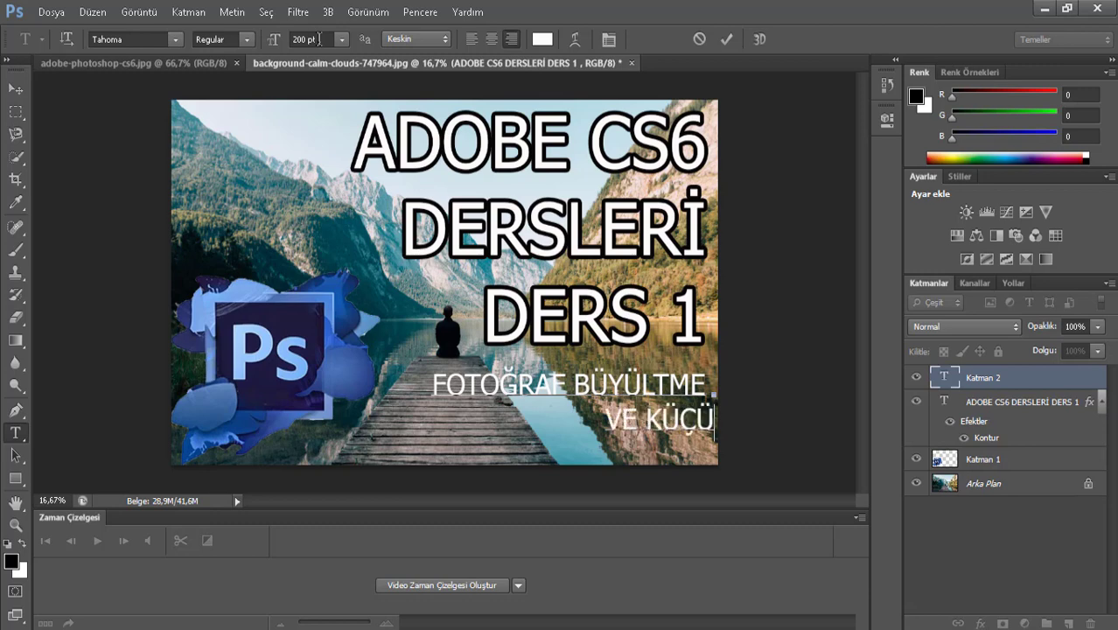
{"action": "type", "text": "LTME"}
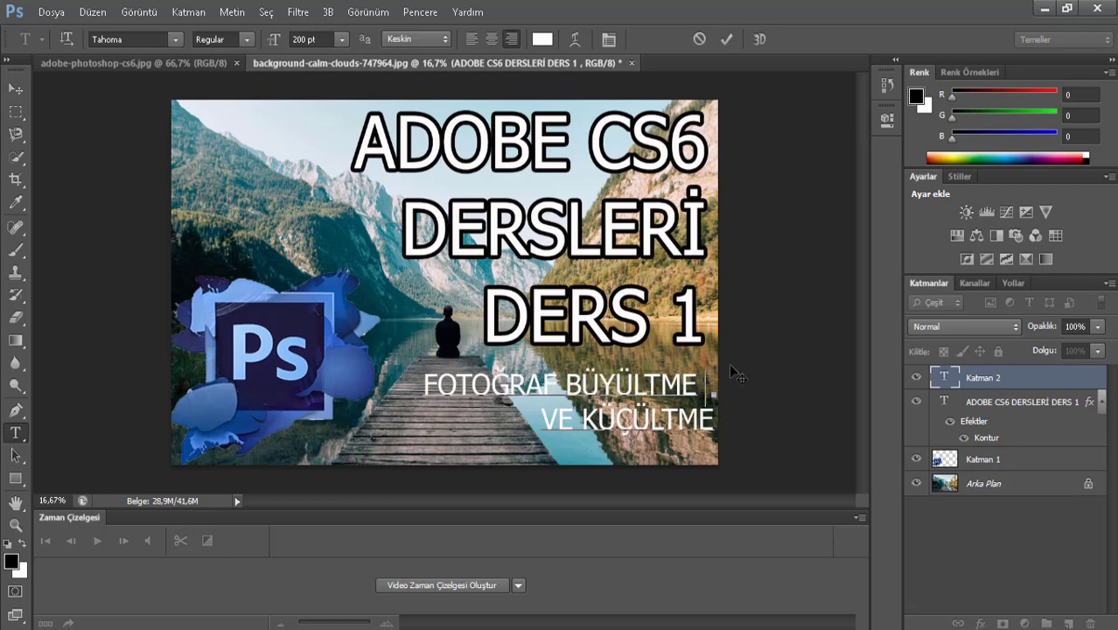
{"action": "key", "text": "BackSpace"}
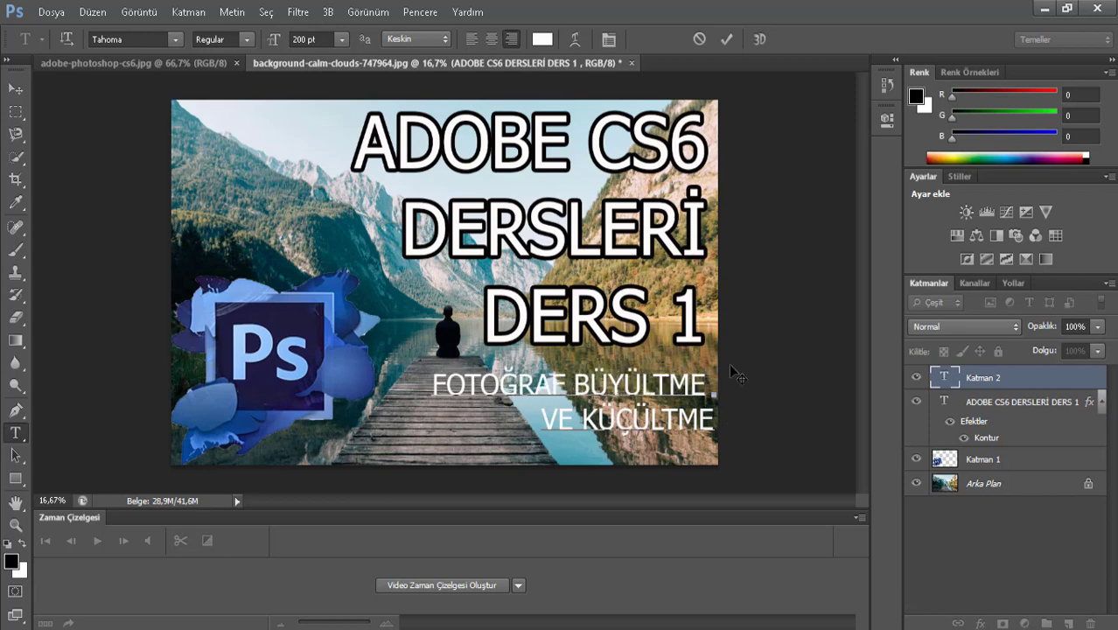
{"action": "key", "text": "Return"}
{"action": "key", "text": "BackSpace"}
{"action": "key", "text": "BackSpace"}
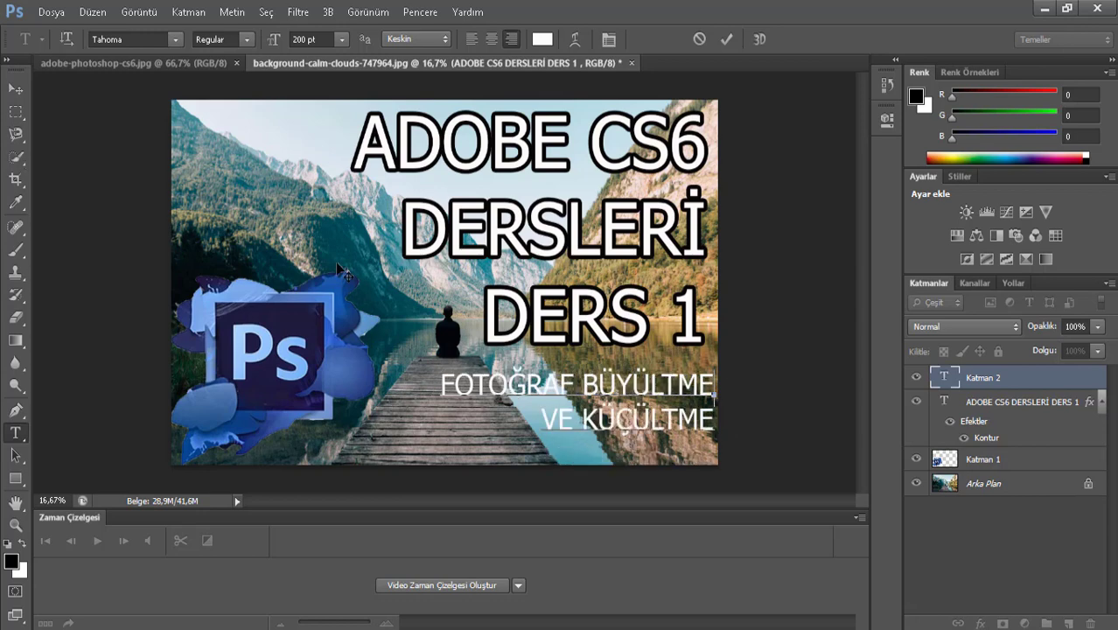
{"action": "left_click_drag", "start_coordinate": [674, 449], "coordinate": [662, 432]}
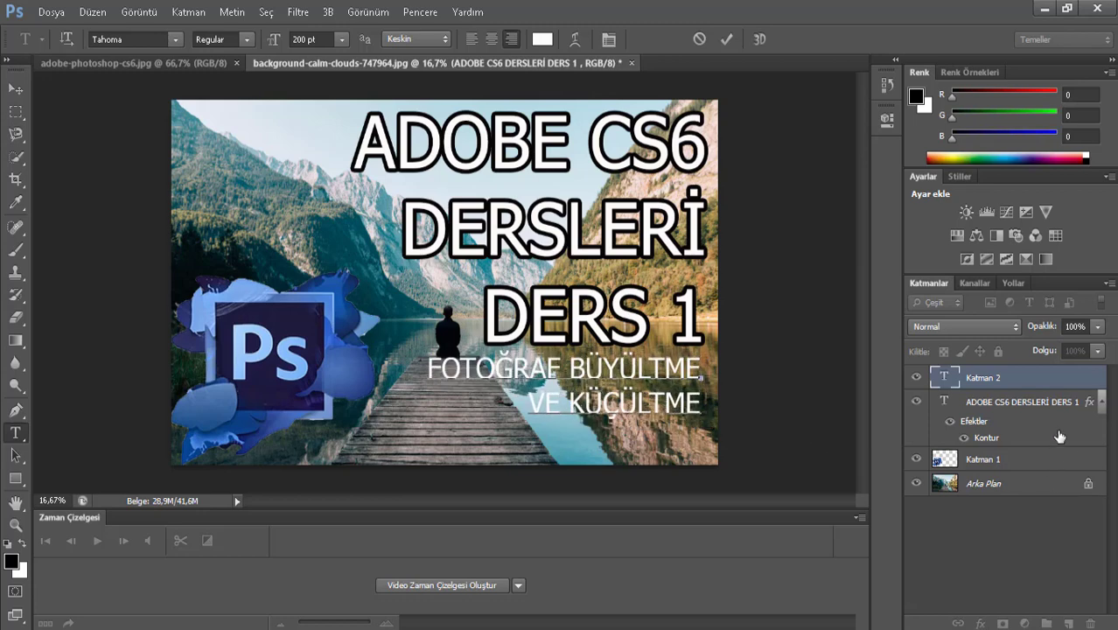
{"action": "left_click", "coordinate": [725, 39]}
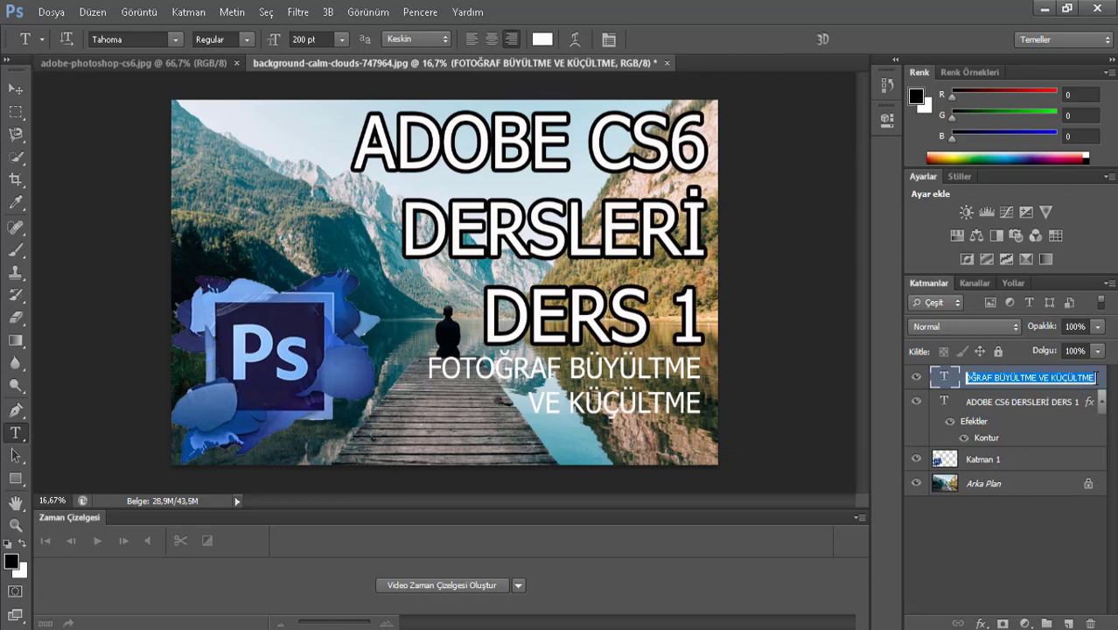
Give the subtitle layer a near-black Kontur stroke of about 18–21 px.
{"action": "double_click", "coordinate": [1104, 384]}
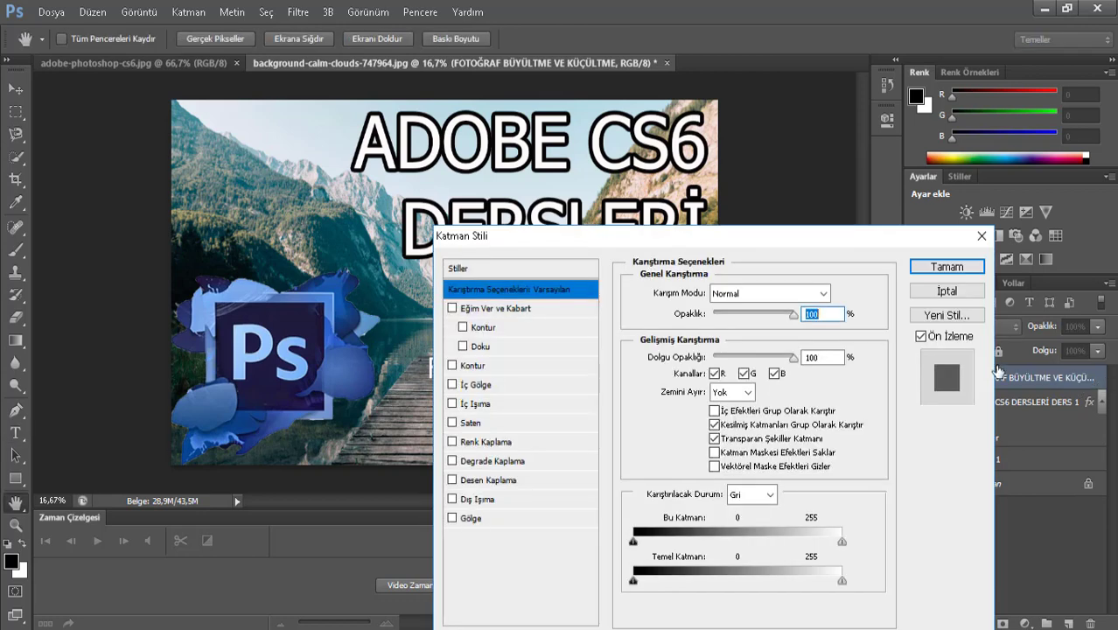
{"action": "left_click", "coordinate": [452, 365]}
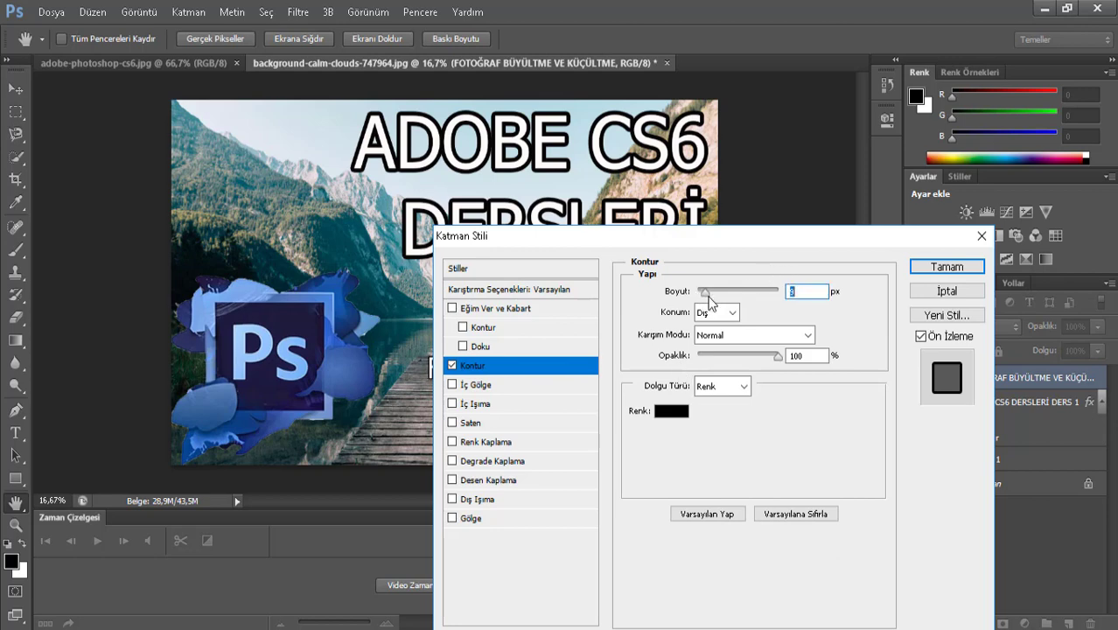
{"action": "left_click_drag", "start_coordinate": [701, 295], "coordinate": [709, 295]}
{"action": "mouse_move", "coordinate": [709, 230]}
{"action": "left_mouse_down"}
{"action": "mouse_move", "coordinate": [664, 236]}
{"action": "mouse_move", "coordinate": [117, 151]}
{"action": "left_mouse_up"}
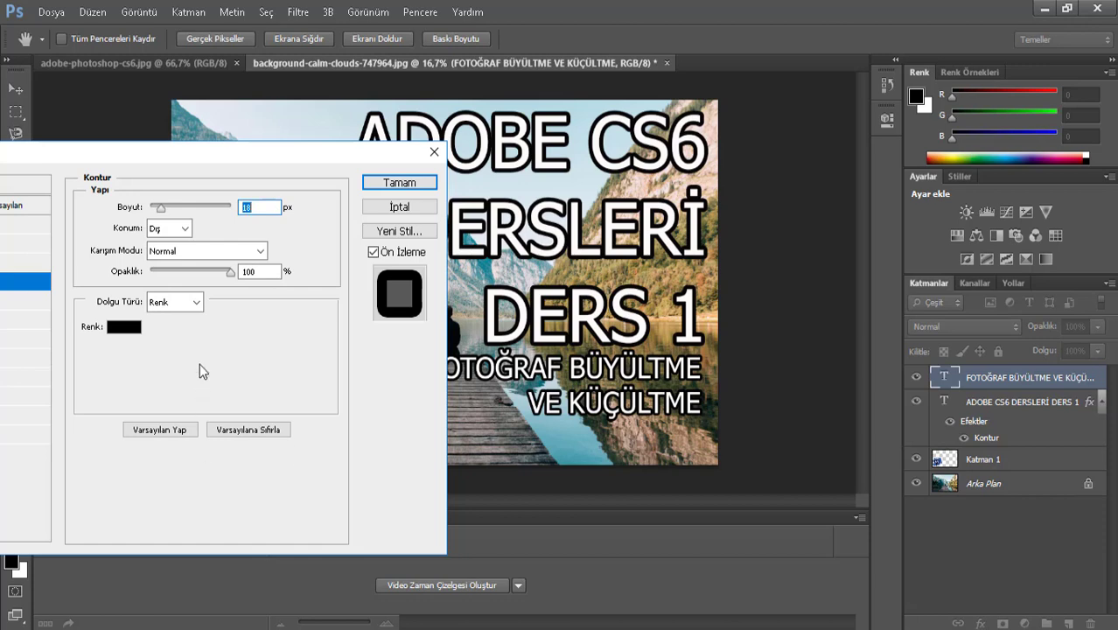
{"action": "left_click", "coordinate": [136, 332]}
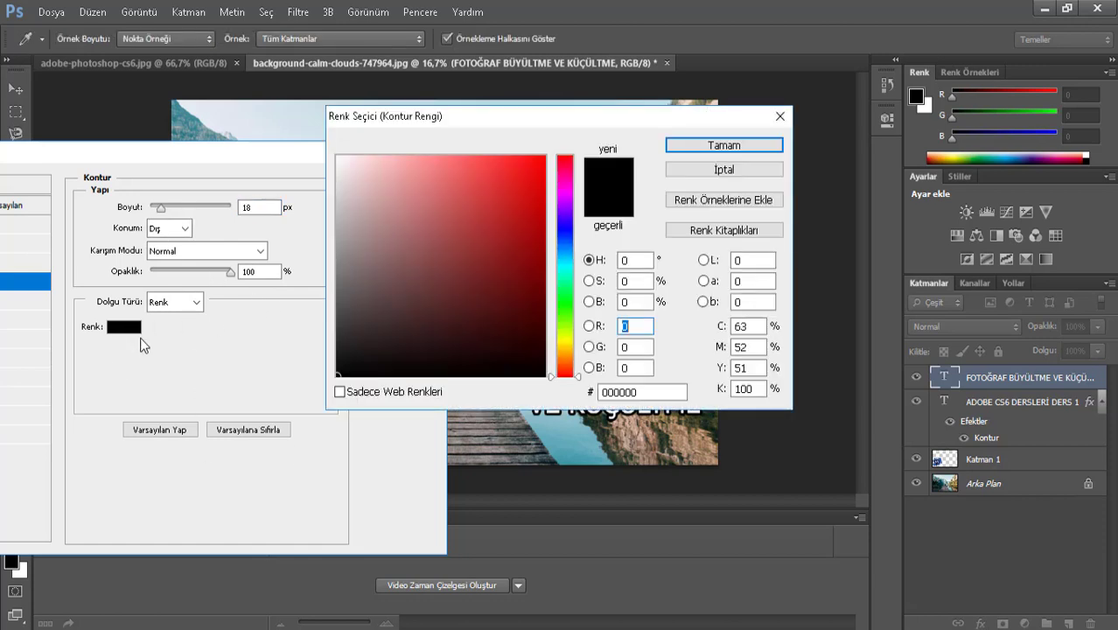
{"action": "left_click", "coordinate": [527, 177]}
{"action": "left_click", "coordinate": [724, 145]}
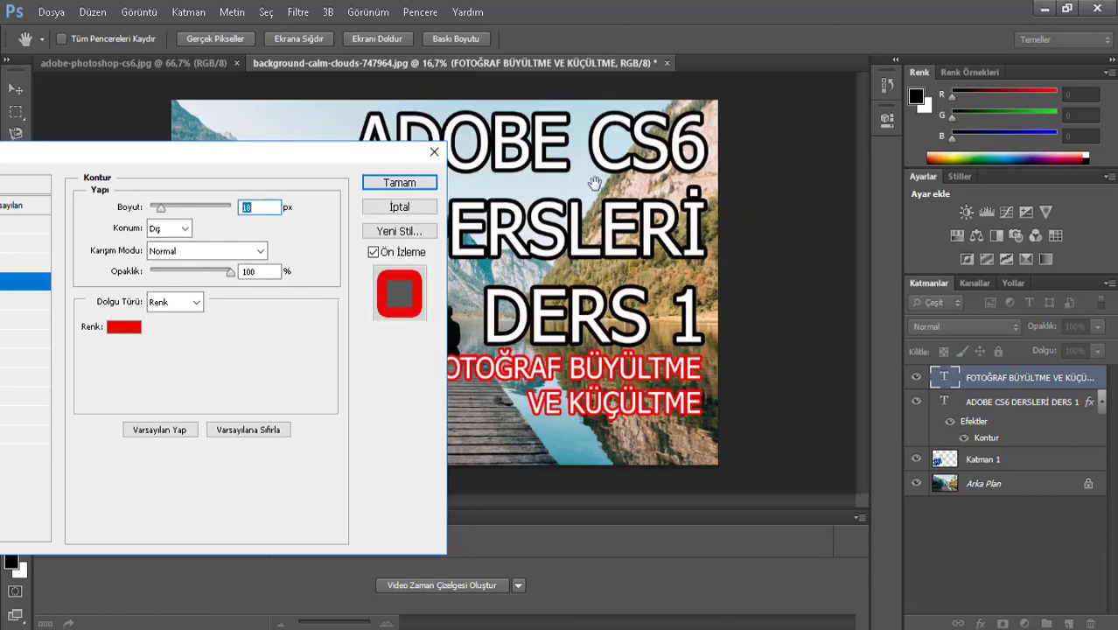
{"action": "left_click", "coordinate": [110, 332]}
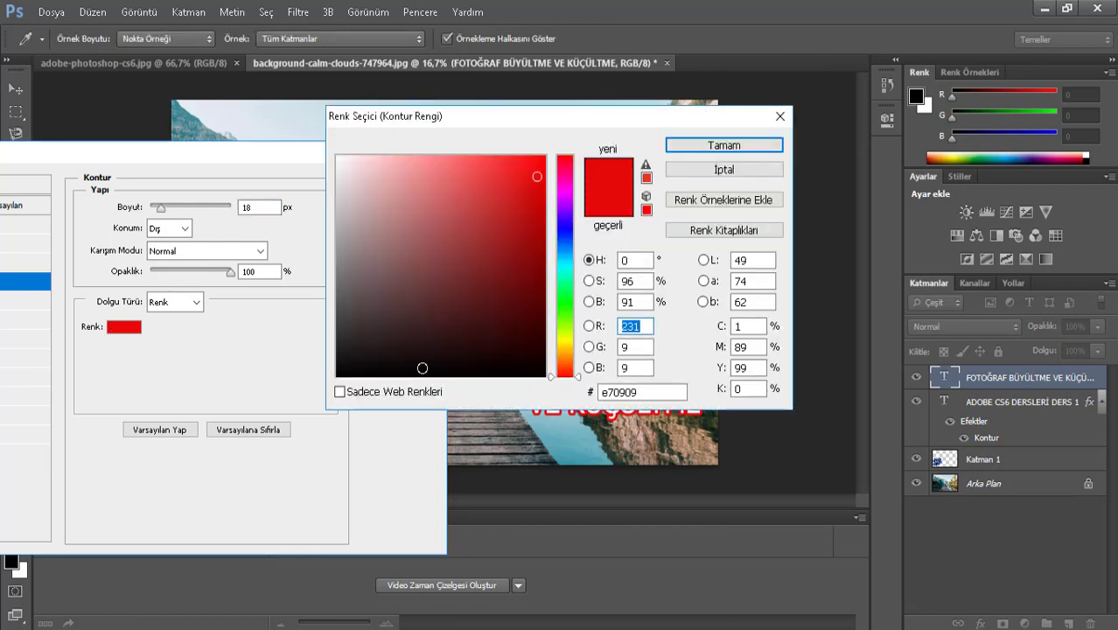
{"action": "left_click", "coordinate": [422, 368]}
{"action": "left_click", "coordinate": [769, 145]}
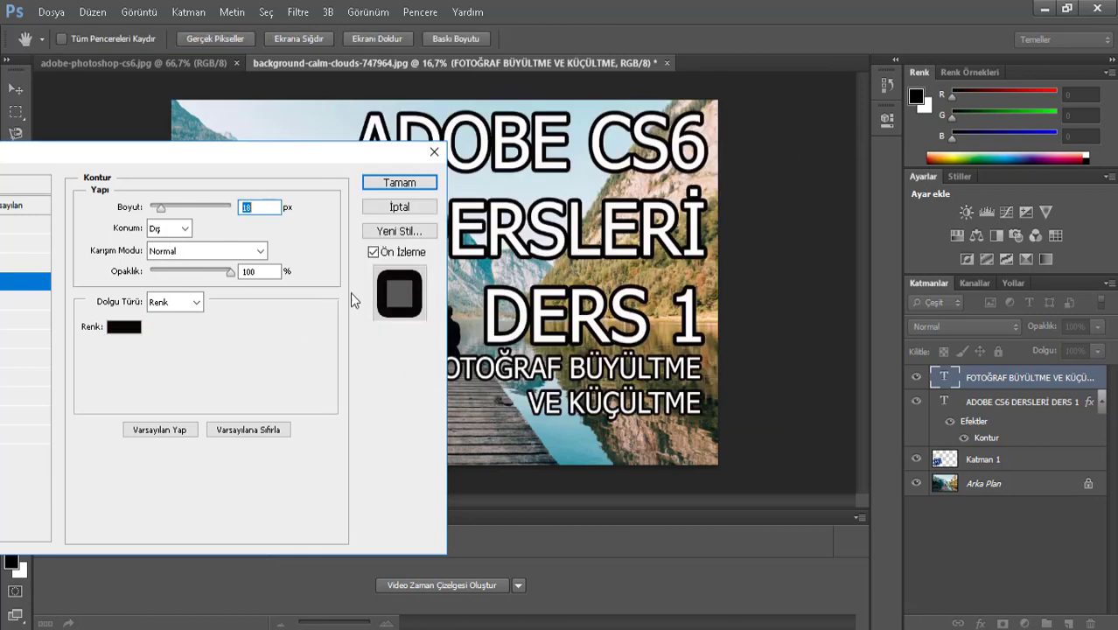
{"action": "left_click_drag", "start_coordinate": [161, 208], "coordinate": [163, 208]}
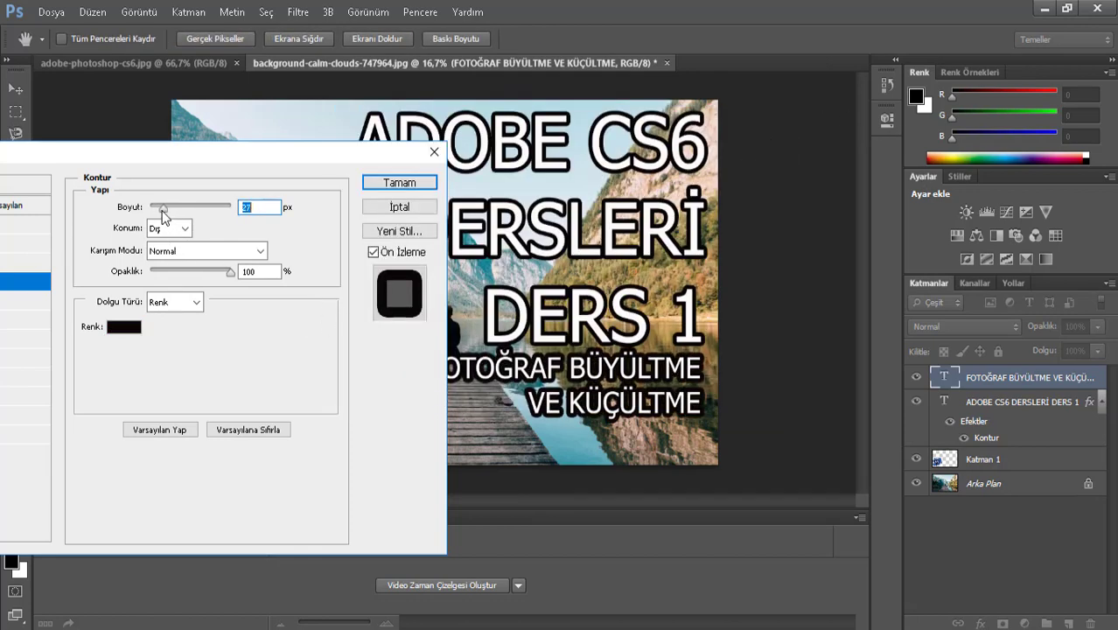
{"action": "left_click", "coordinate": [400, 183]}
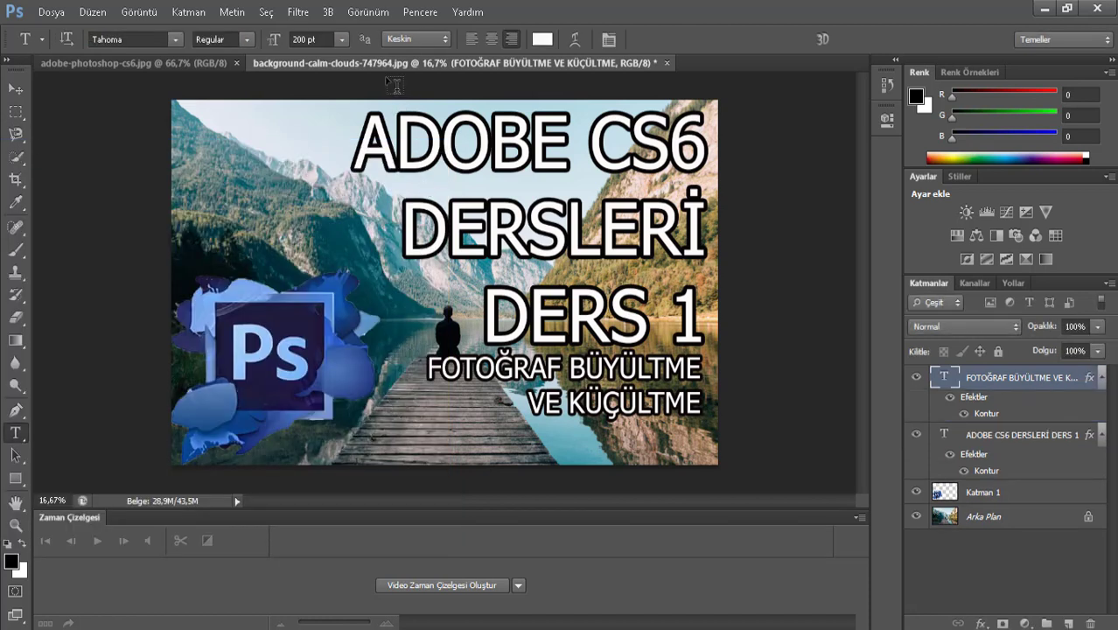